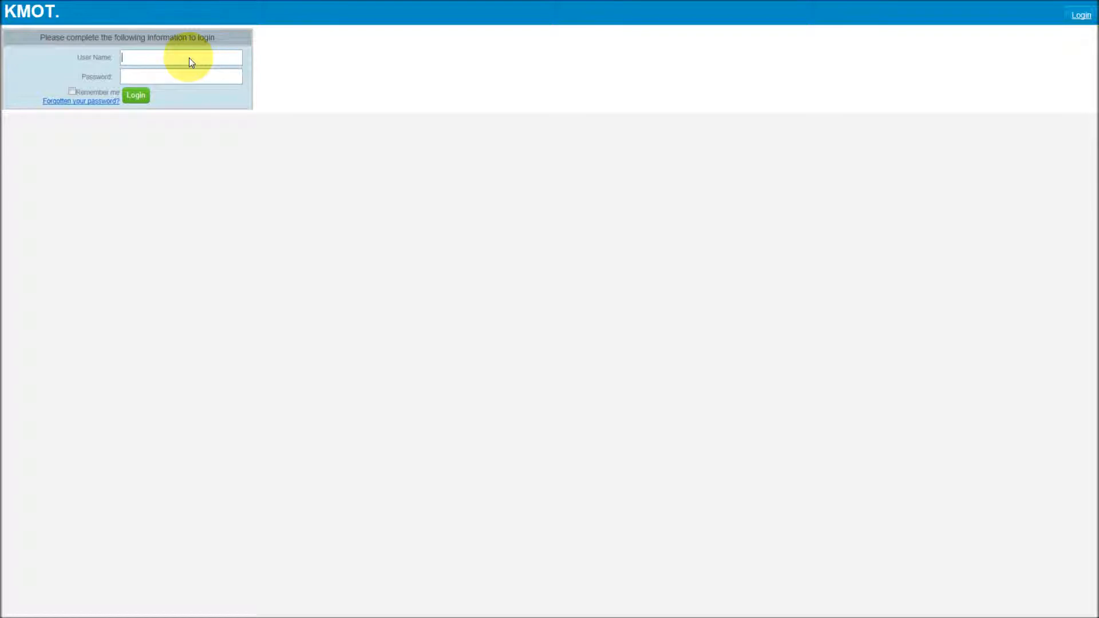
Log in with the user name and account password.
left_click(179, 72)
type("••••••••••")
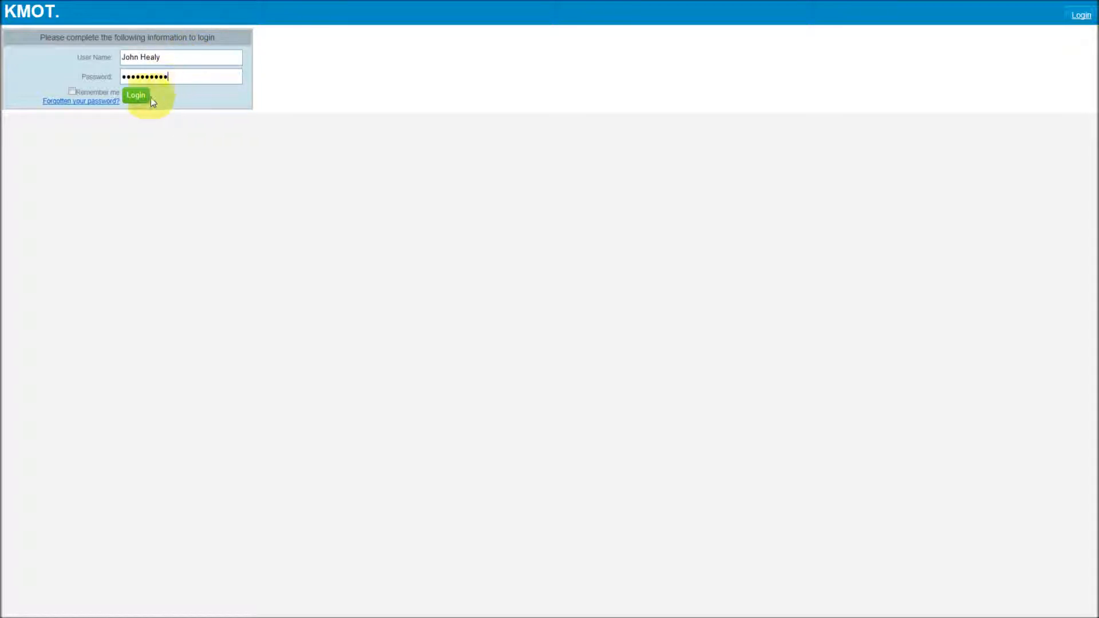
left_click(132, 98)
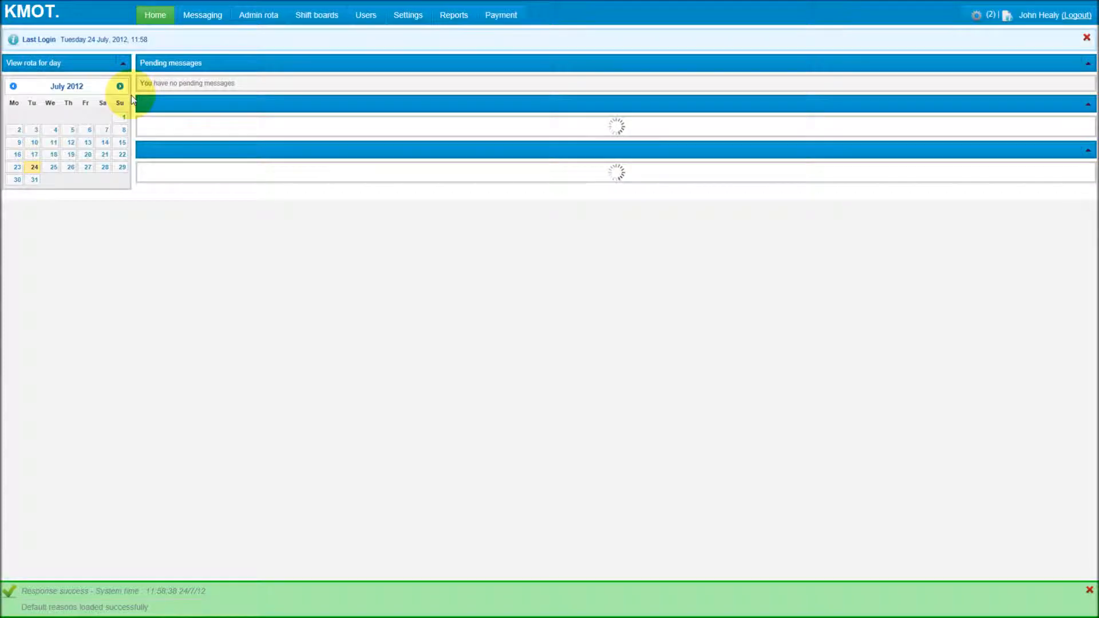
Open the admin rota view of the timeline.
mouse_move(257, 26)
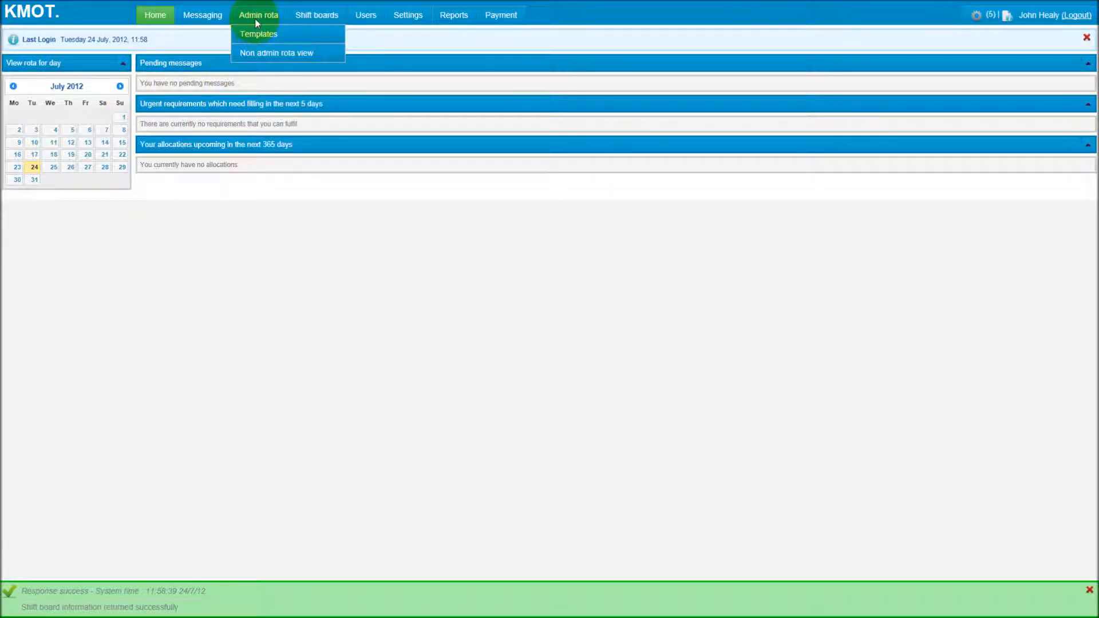
left_click(258, 16)
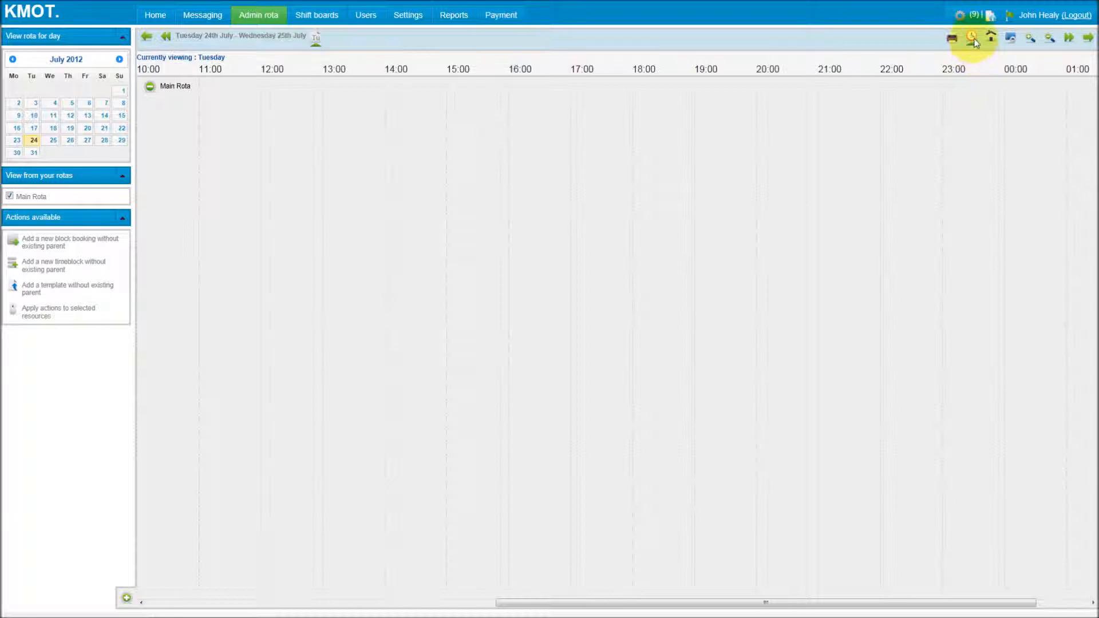
left_click(973, 40)
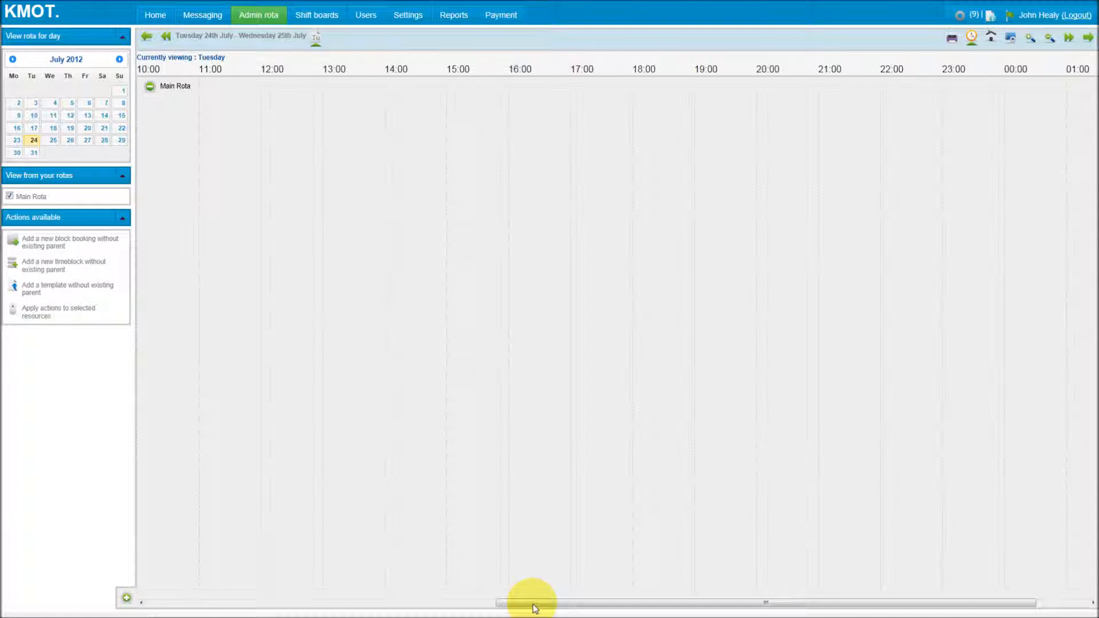
Start adding a new timeblock without a parent, running from 09:00 to 17:30 on 24/07/2012.
left_click_drag(535, 606, 488, 598)
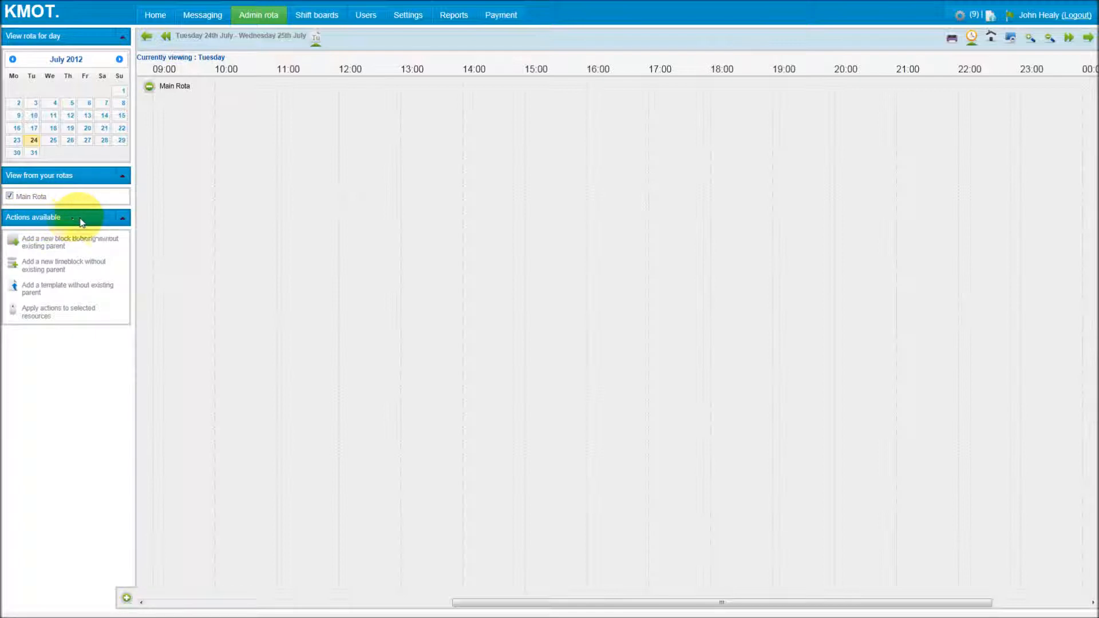
left_click(62, 271)
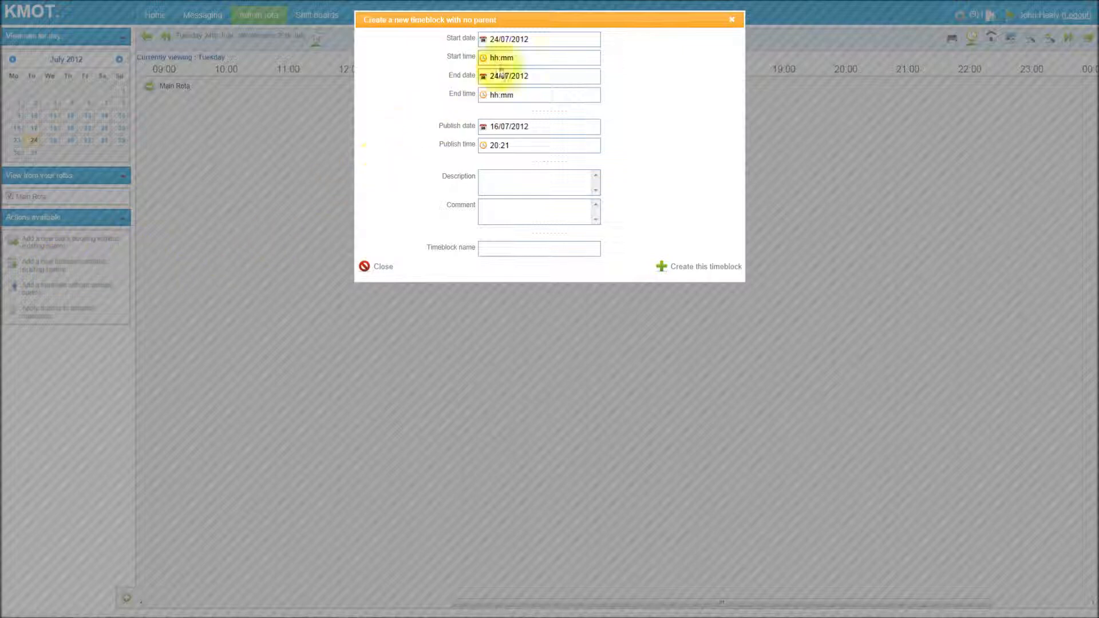
left_click(518, 60)
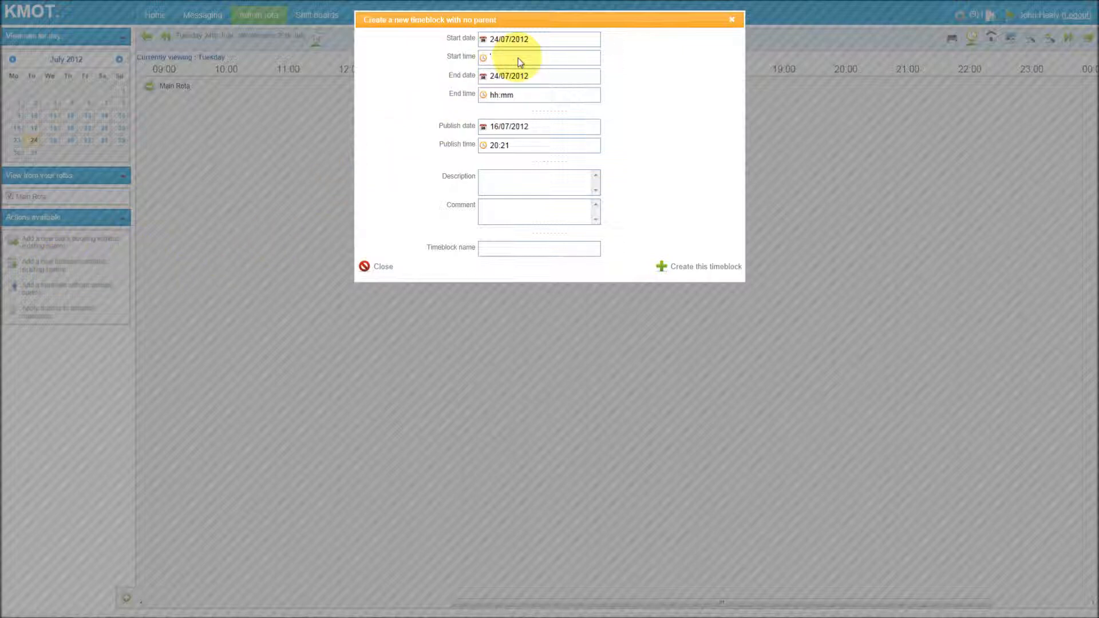
type("09:00")
left_click(532, 95)
type("17:30")
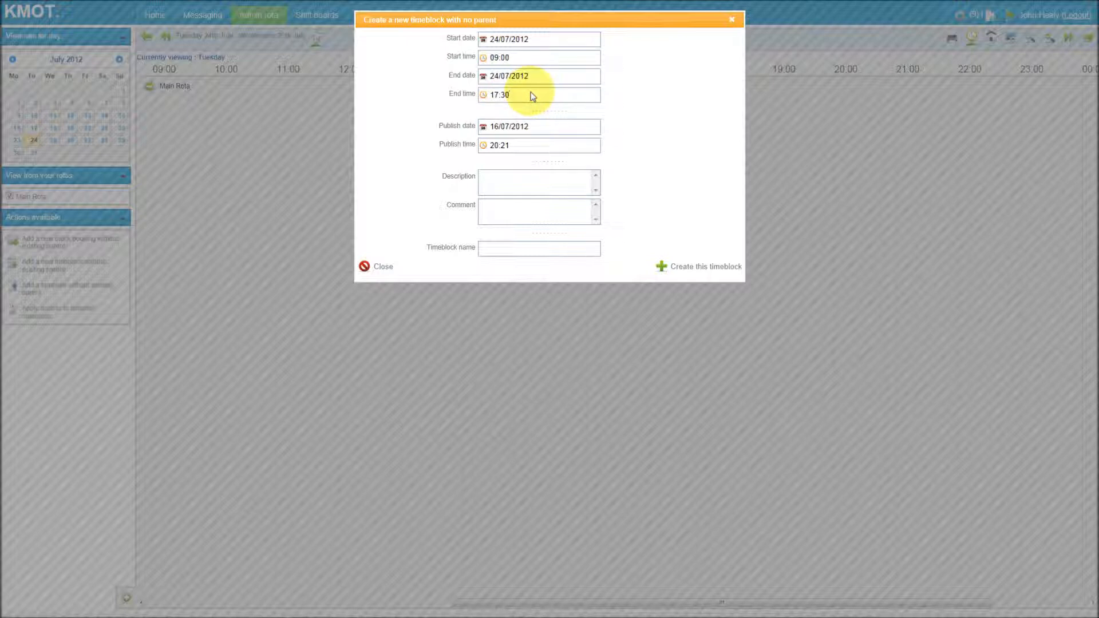
Name the timeblock Demo day and create it on the Main Rota.
left_click(522, 249)
type("Demo day")
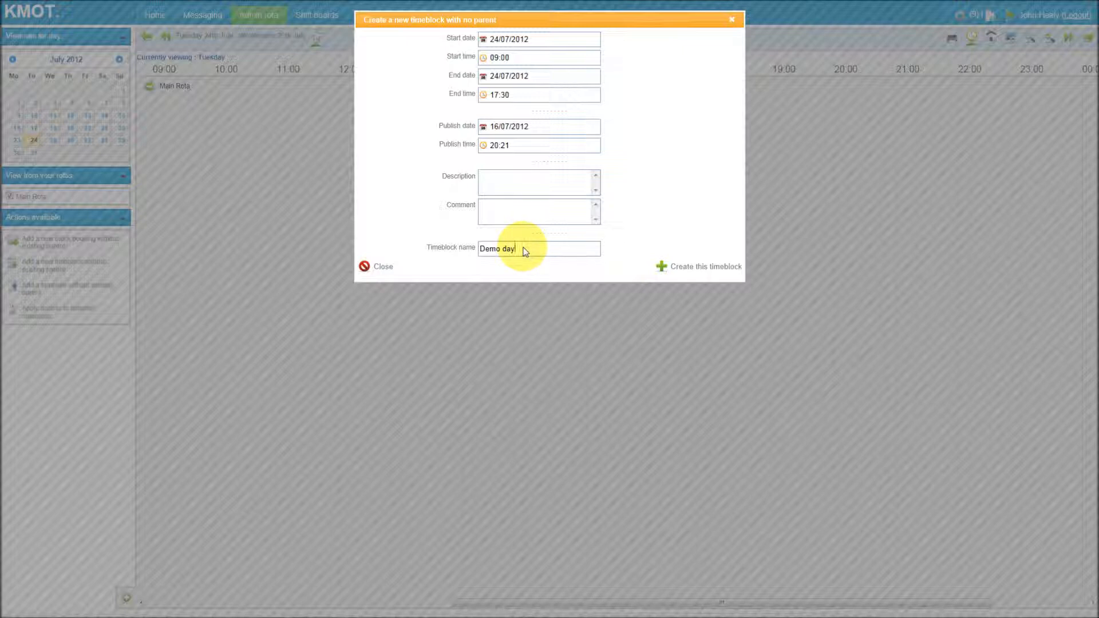
triple_click(525, 251)
left_click(689, 270)
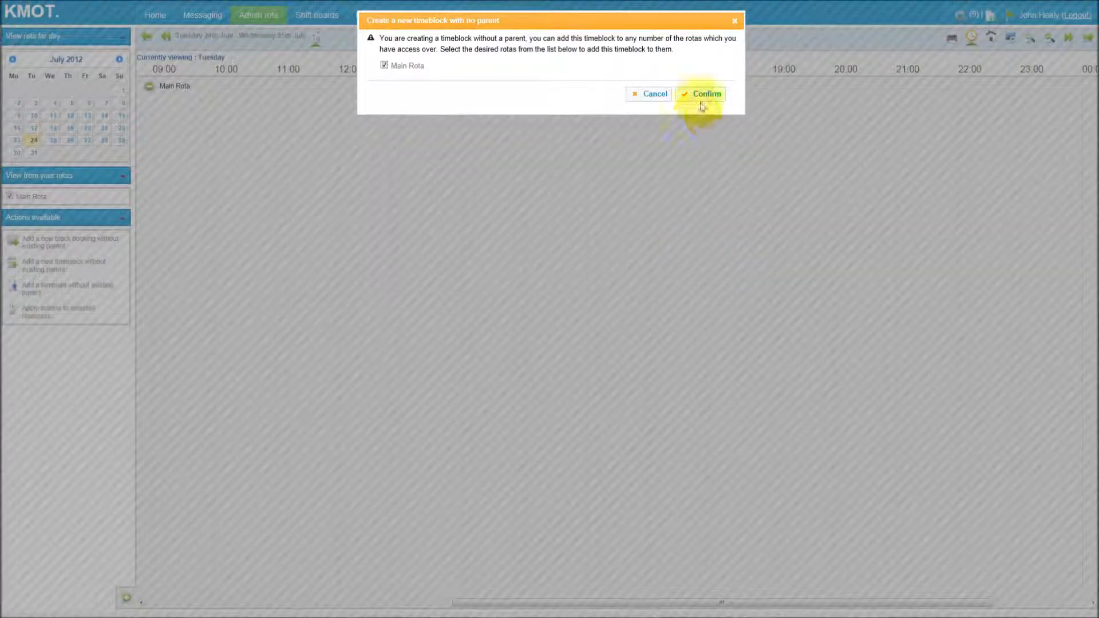
left_click(703, 95)
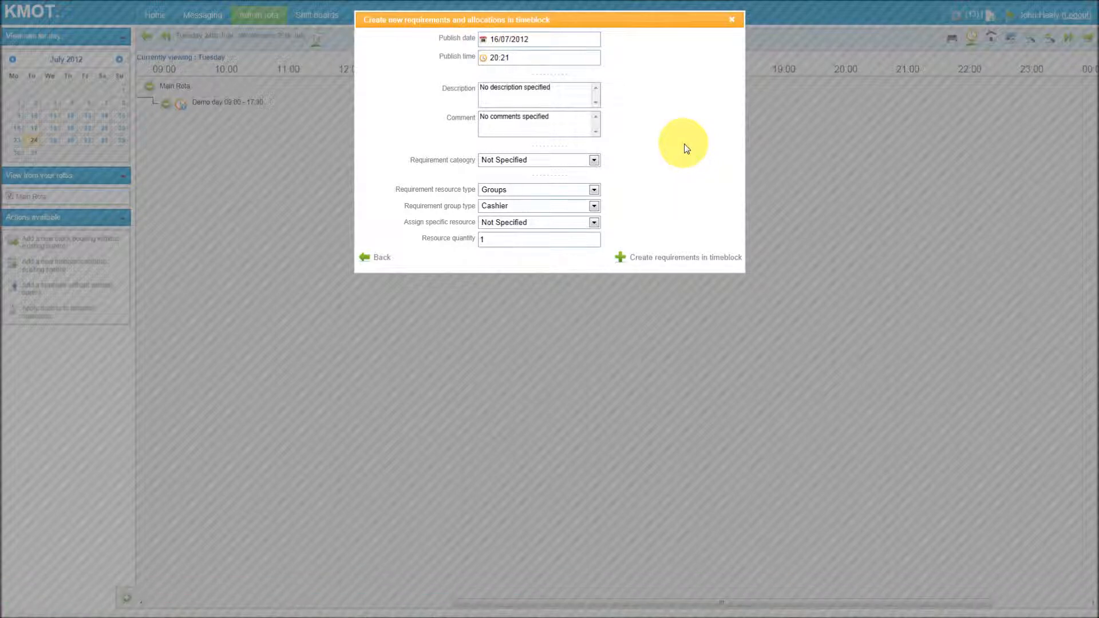
Add a Locations requirement for the Shop to the timeblock, create it with allocation, and close the dialog.
left_click_drag(367, 20, 564, 23)
left_click(607, 24)
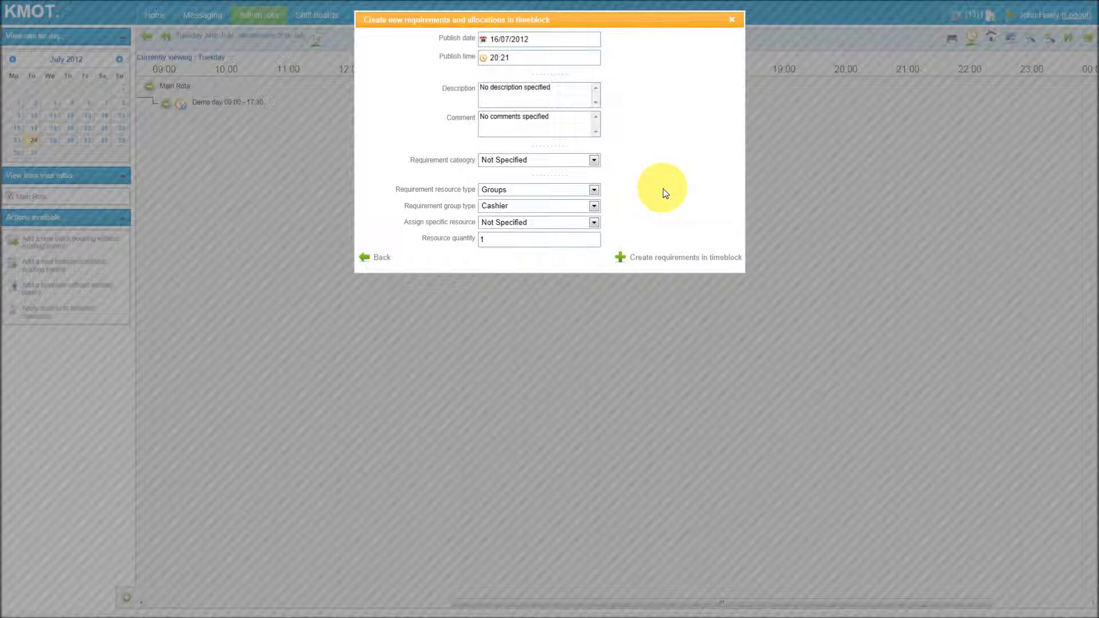
left_click(594, 190)
left_click(587, 209)
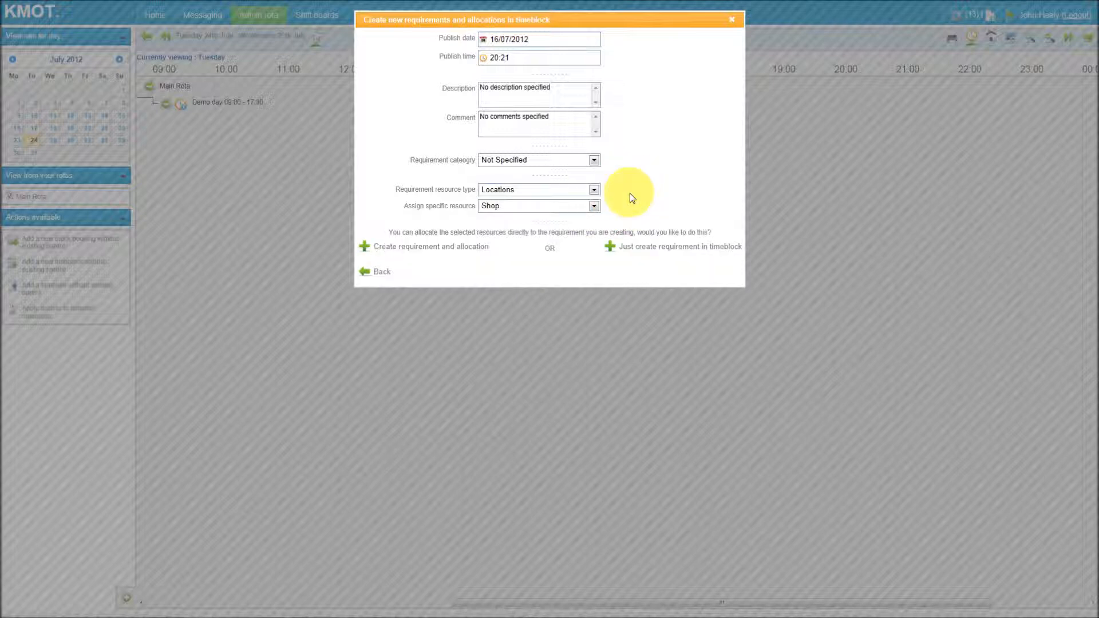
left_click(594, 206)
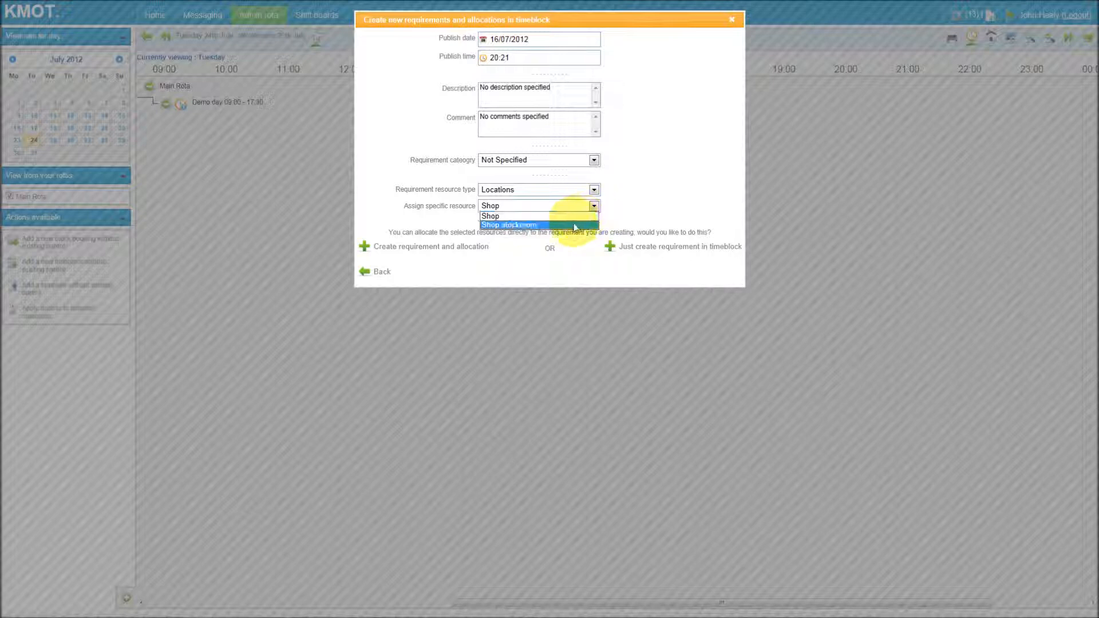
left_click(572, 218)
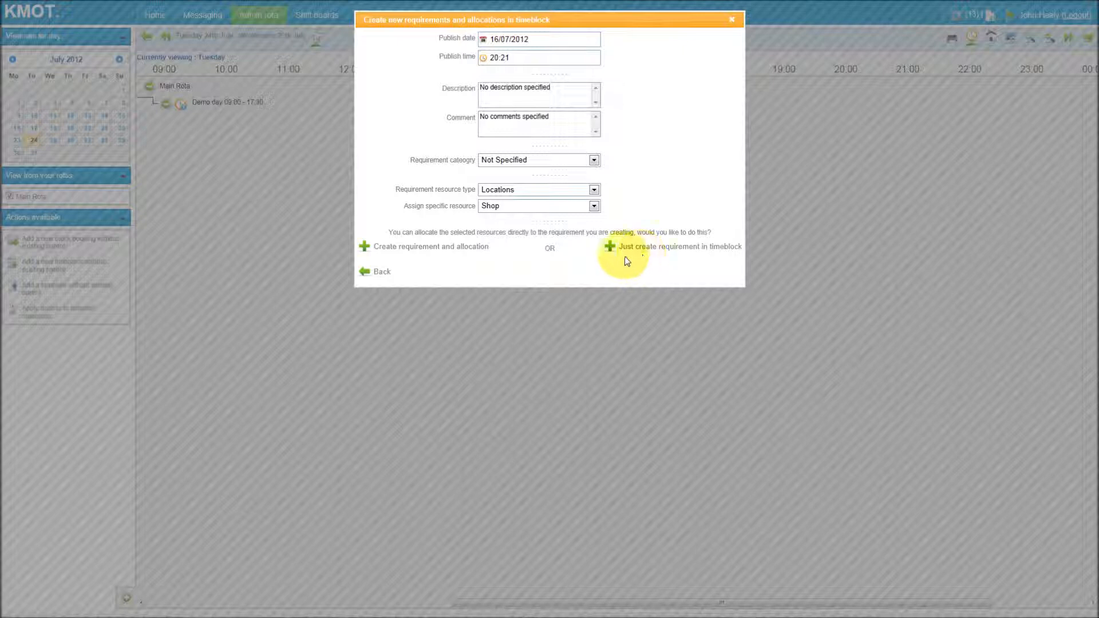
left_click(420, 247)
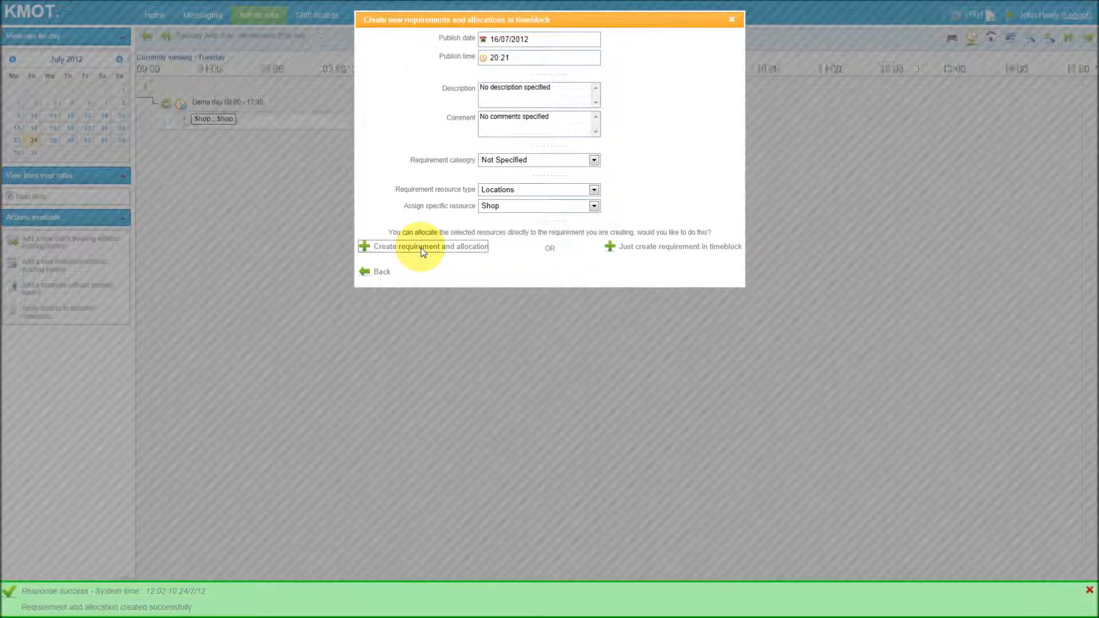
left_click(733, 21)
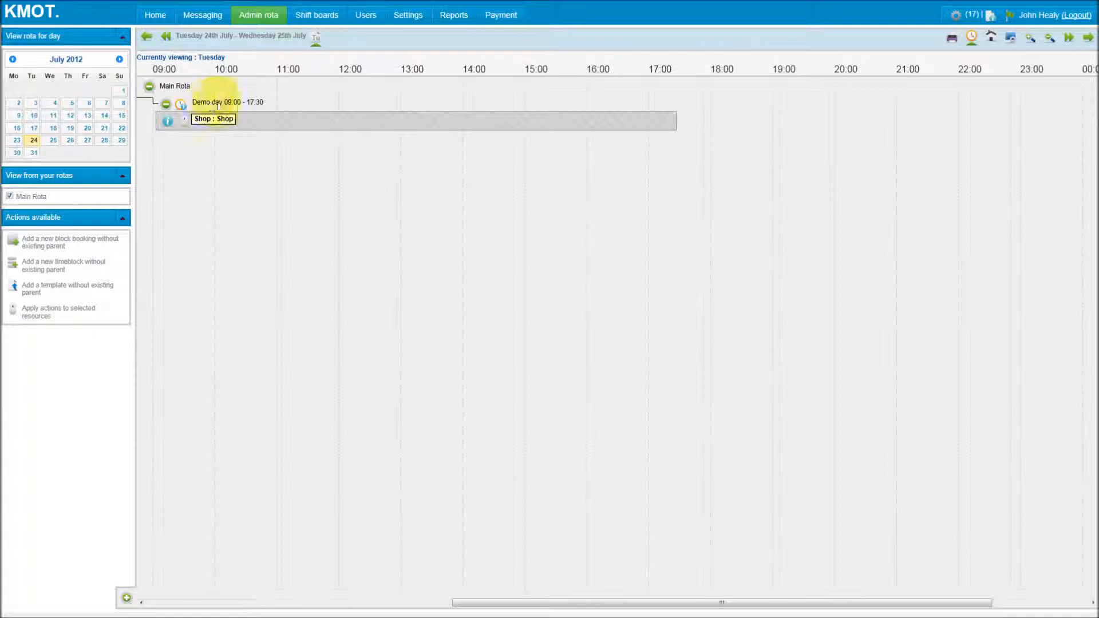
Open the Demo day timeblock's resource allocation and set a Groups requirement with the Manager group type.
left_click(265, 103)
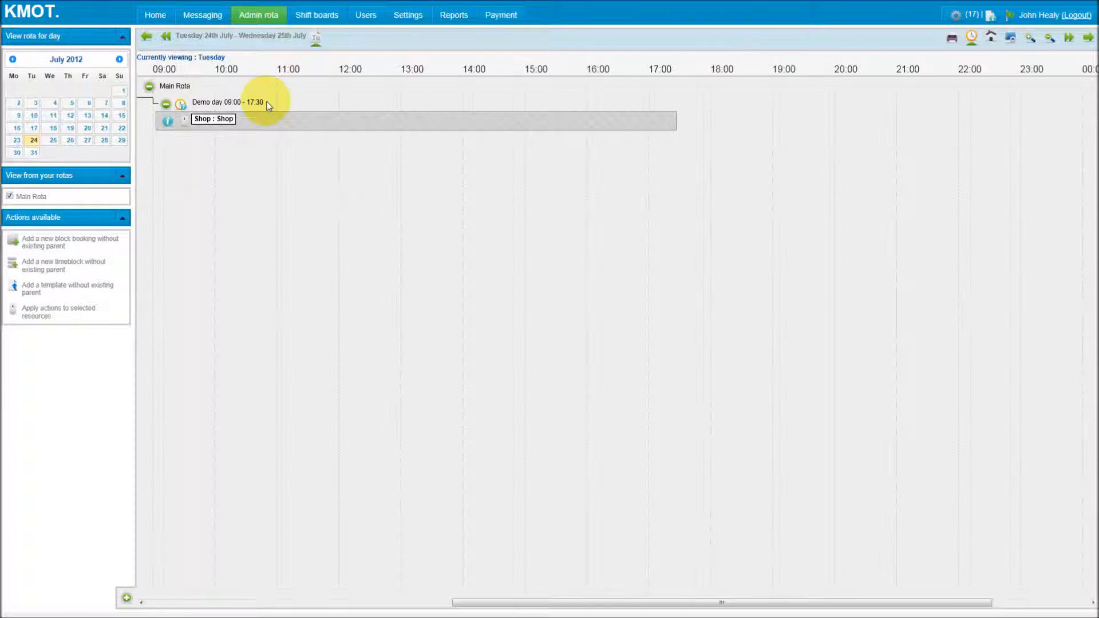
left_click(181, 104)
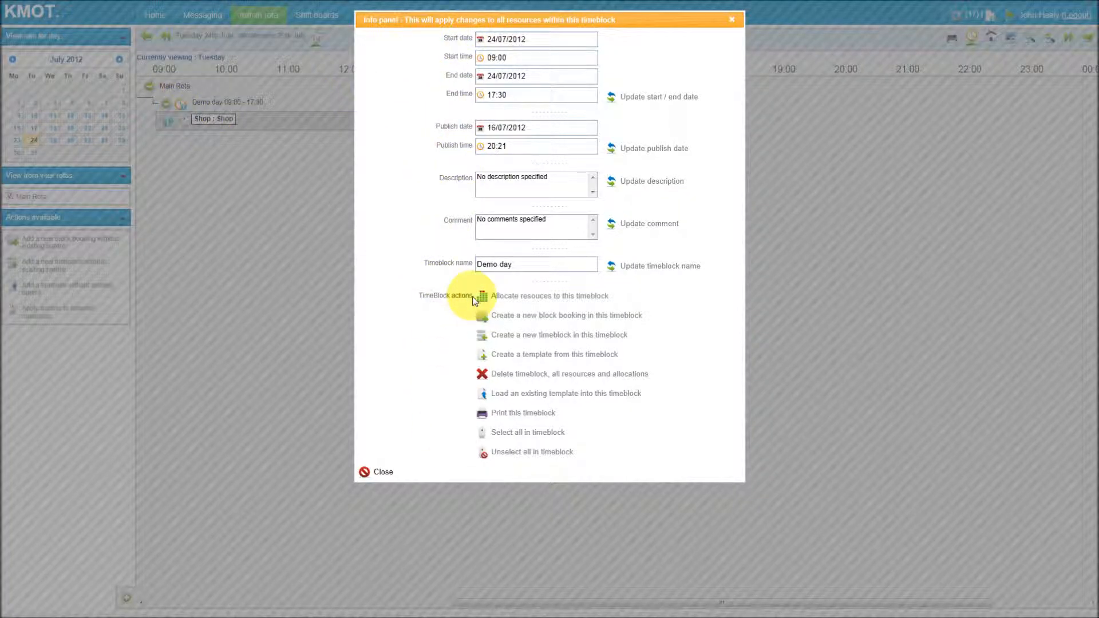
left_click(597, 298)
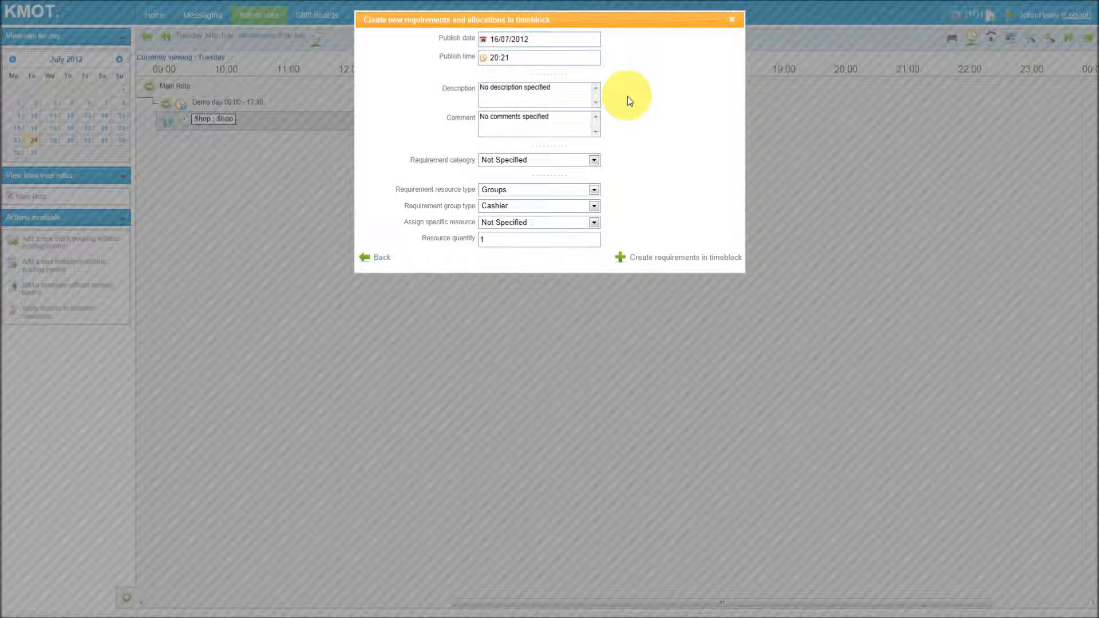
left_click(572, 191)
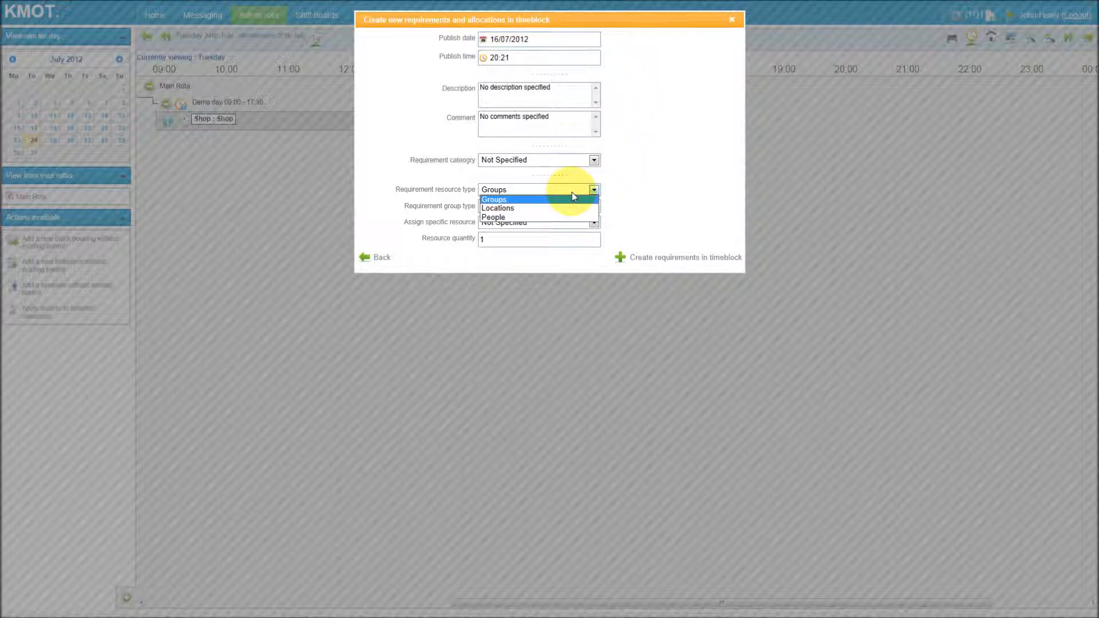
left_click(573, 198)
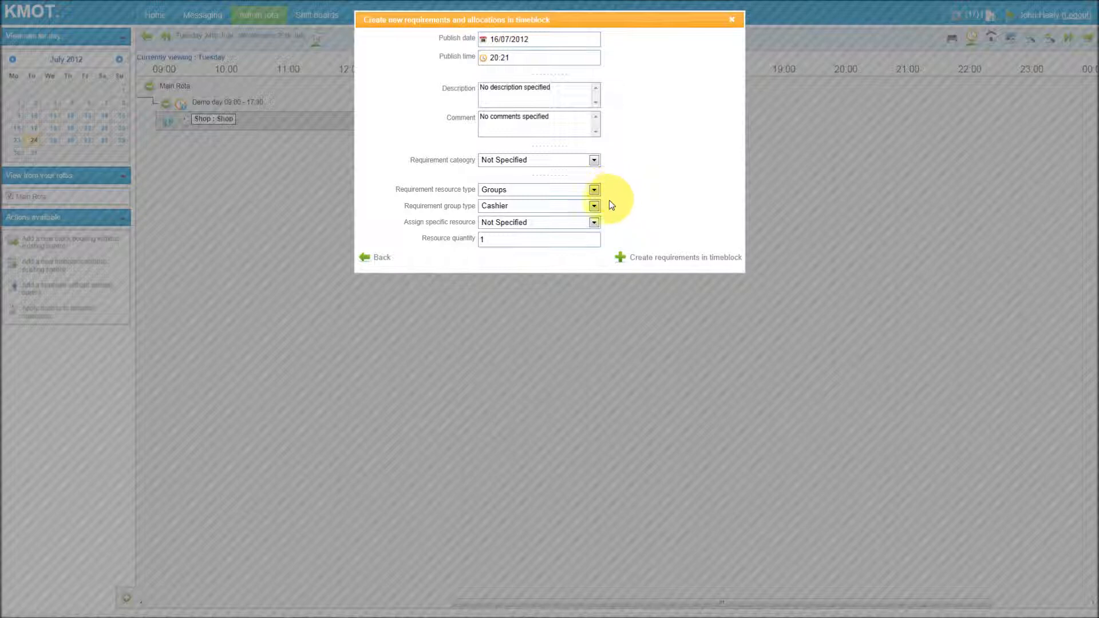
left_click(594, 207)
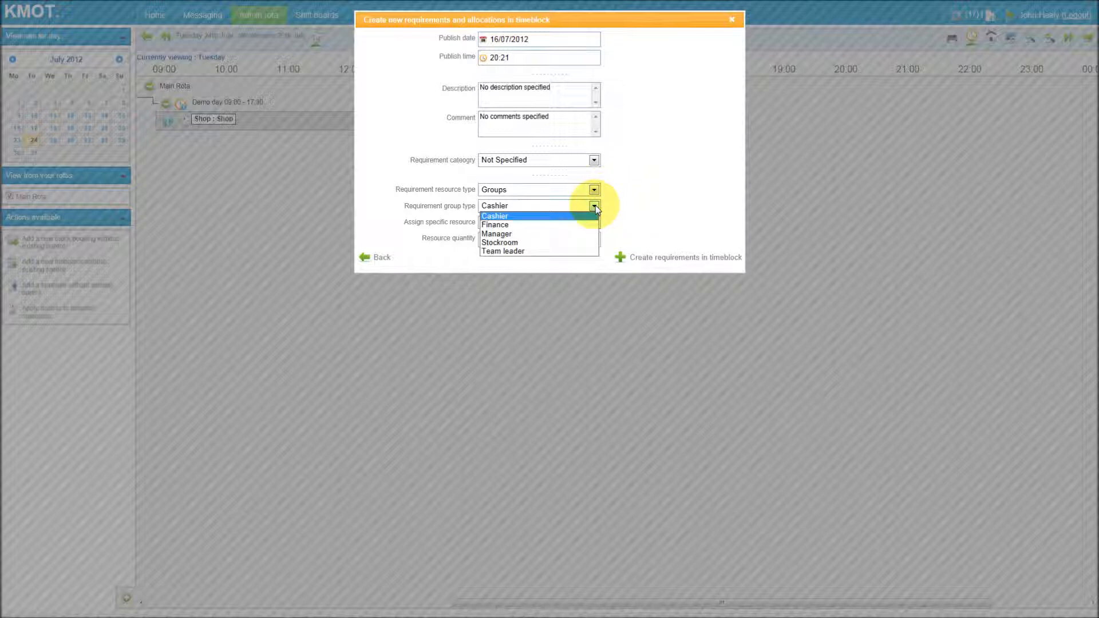
left_click(572, 235)
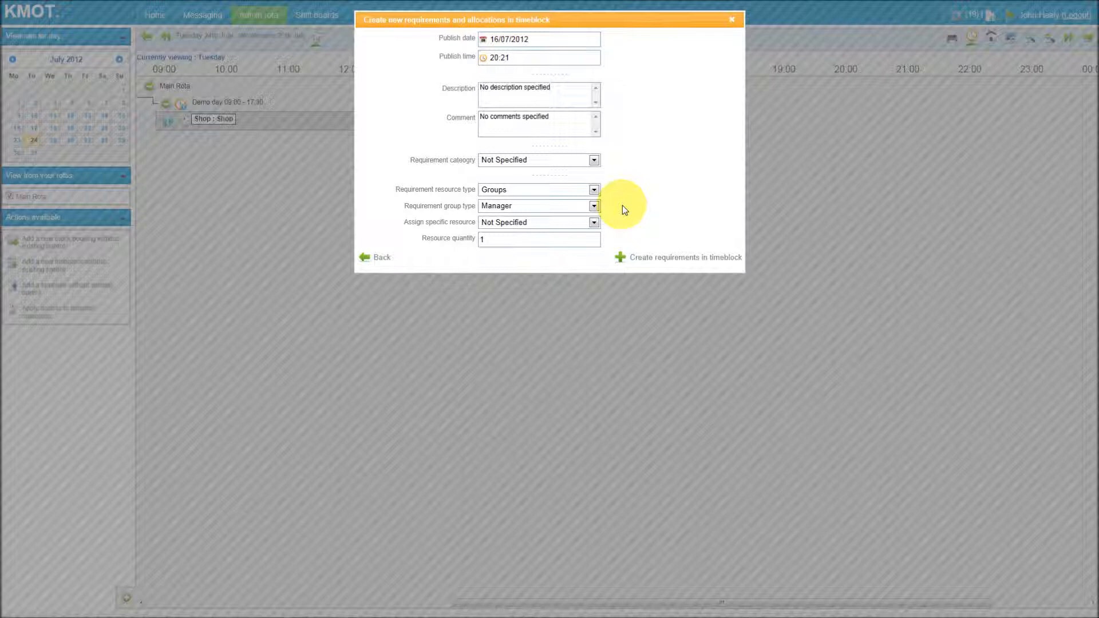
Assign a specific manager as the resource, create the requirement and allocation, and close the dialog.
left_click(594, 223)
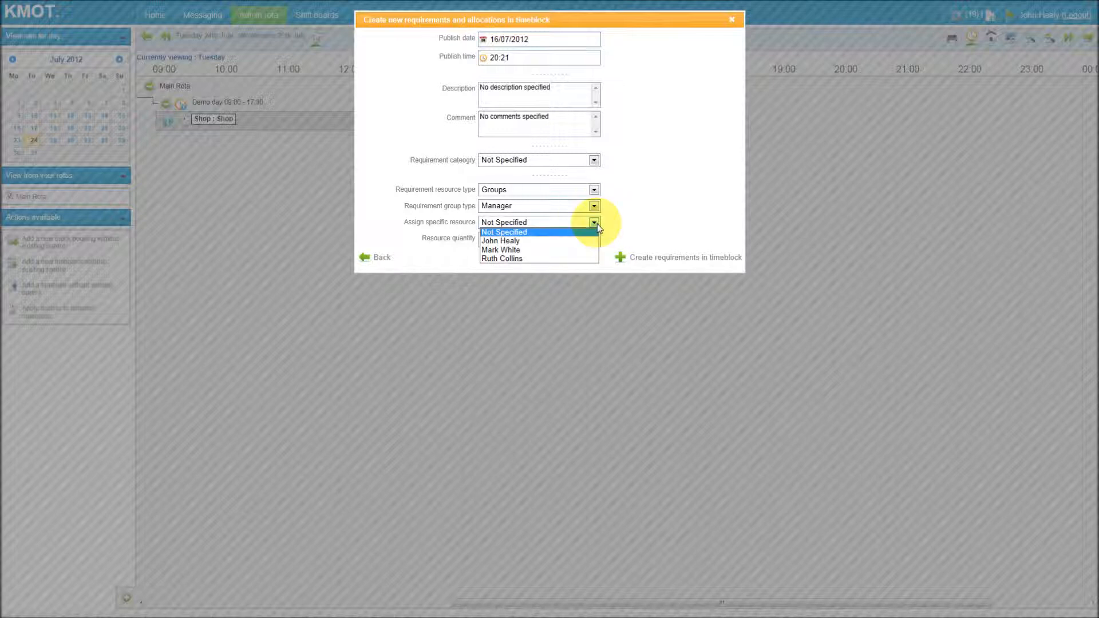
left_click(569, 250)
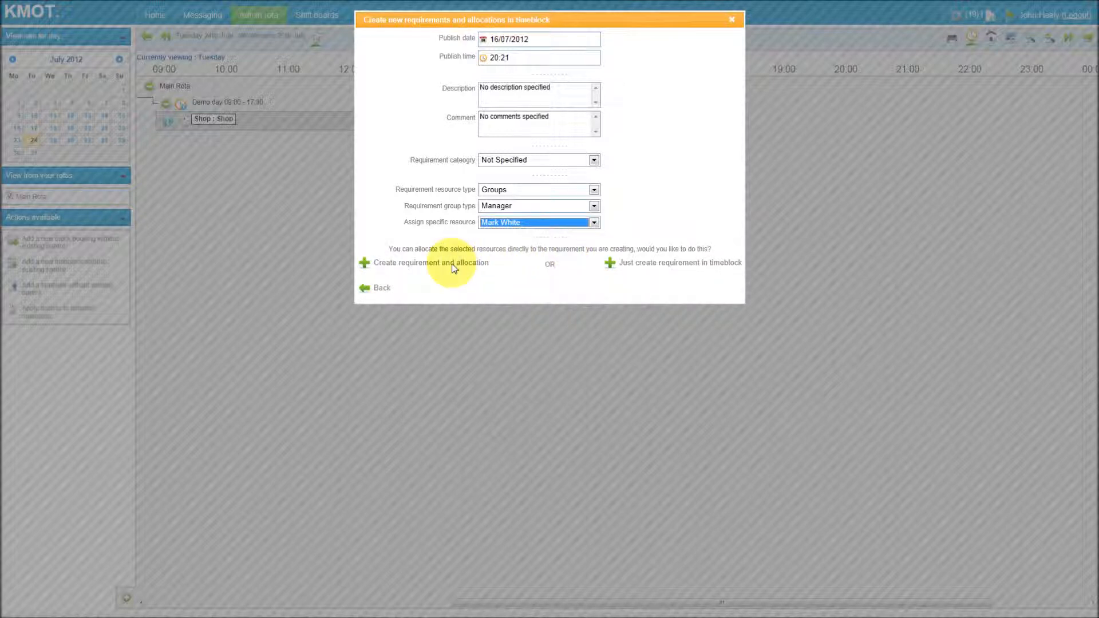
left_click(478, 269)
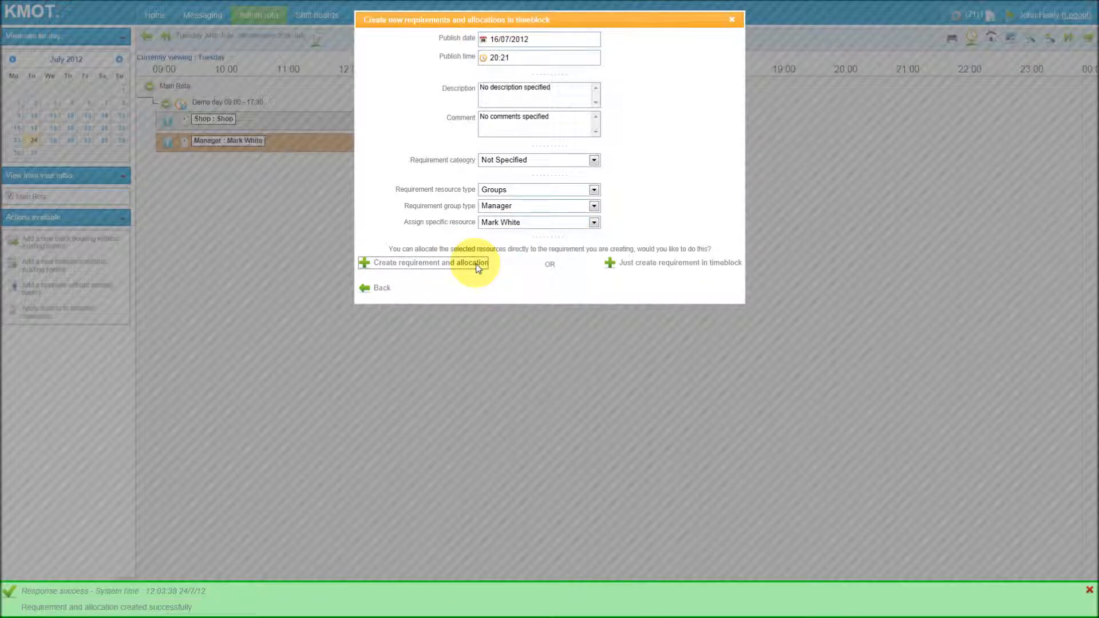
left_click(731, 20)
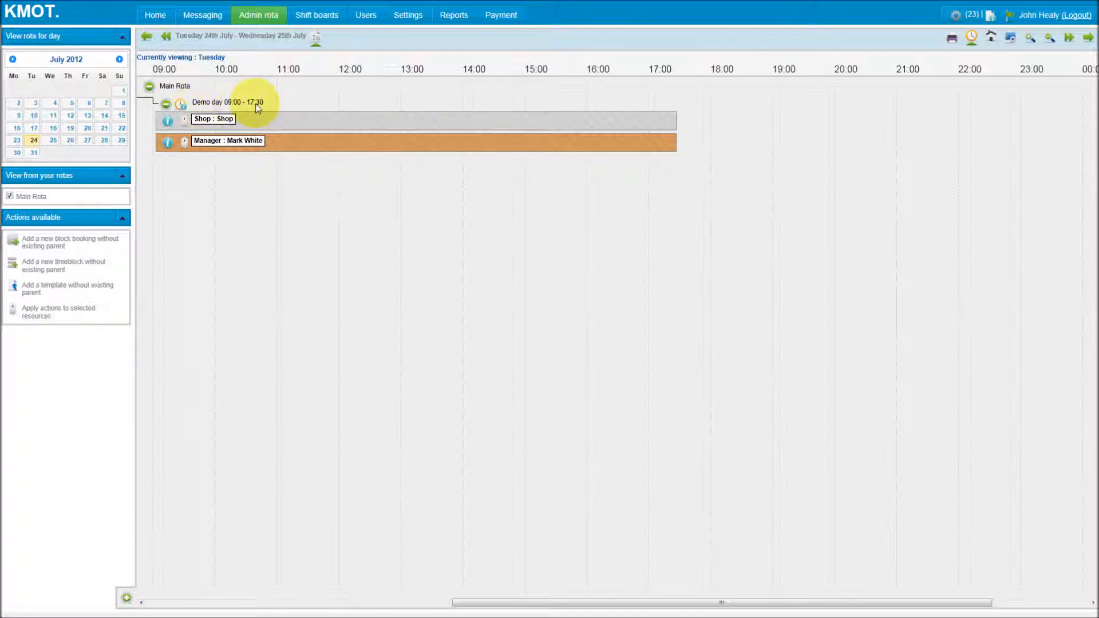
Allocate a Groups requirement of 2 Cashiers to the Demo day timeblock, create it, and close the dialog.
left_click(182, 105)
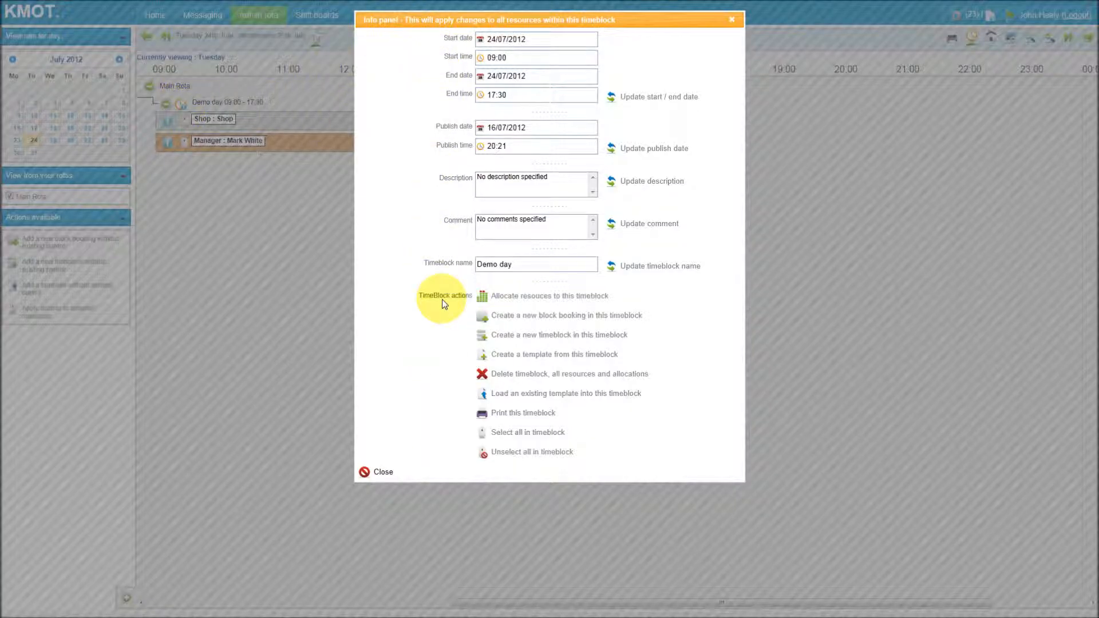
left_click(538, 297)
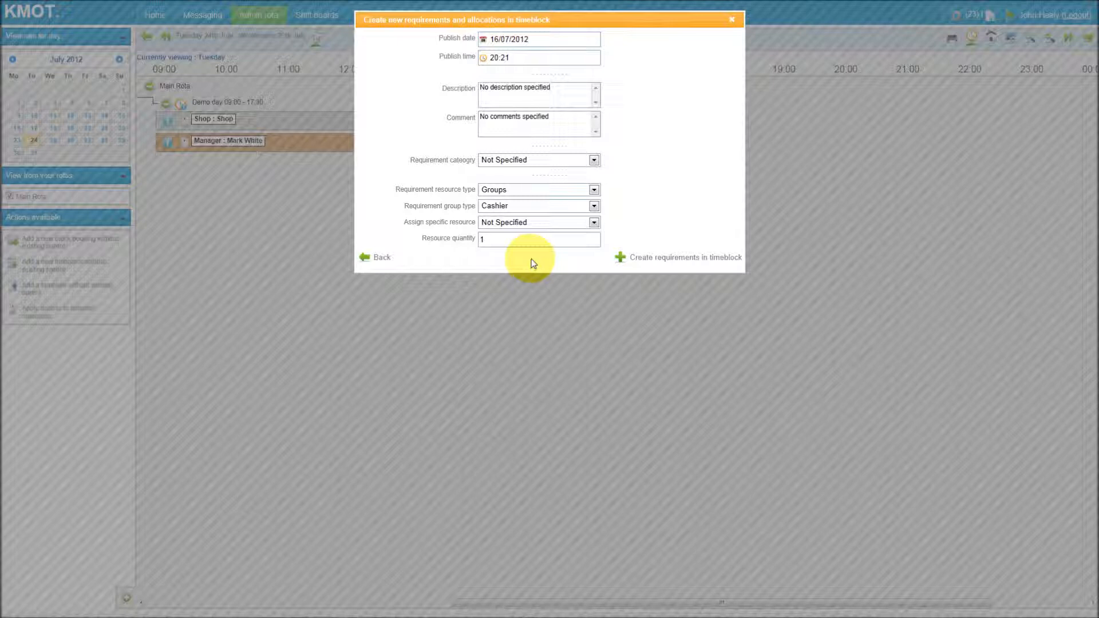
left_click(595, 189)
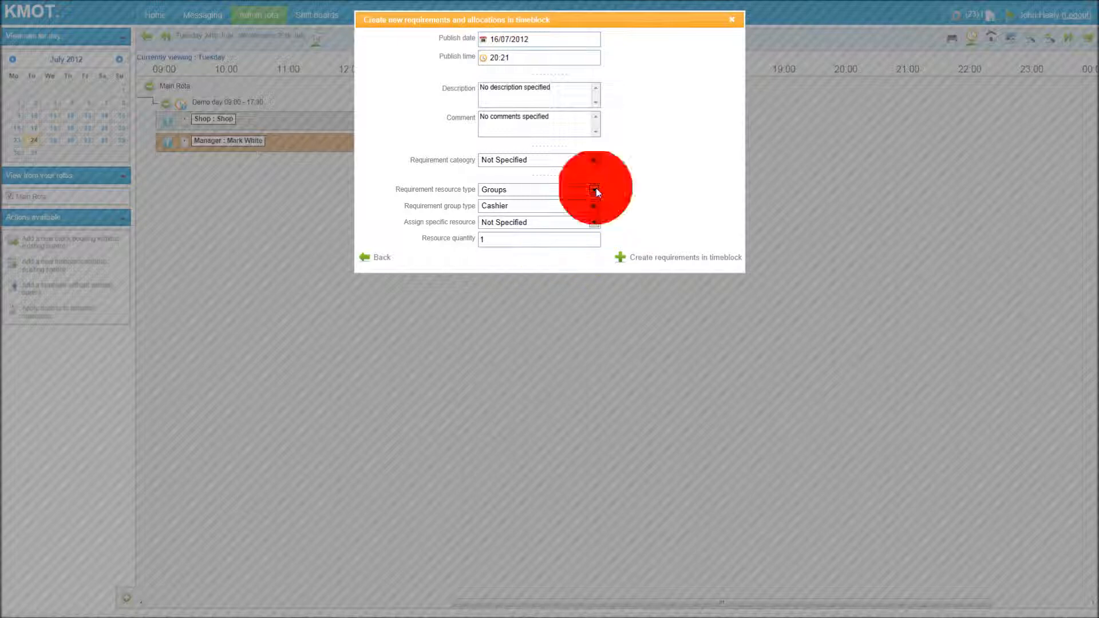
left_click(596, 190)
left_click(619, 190)
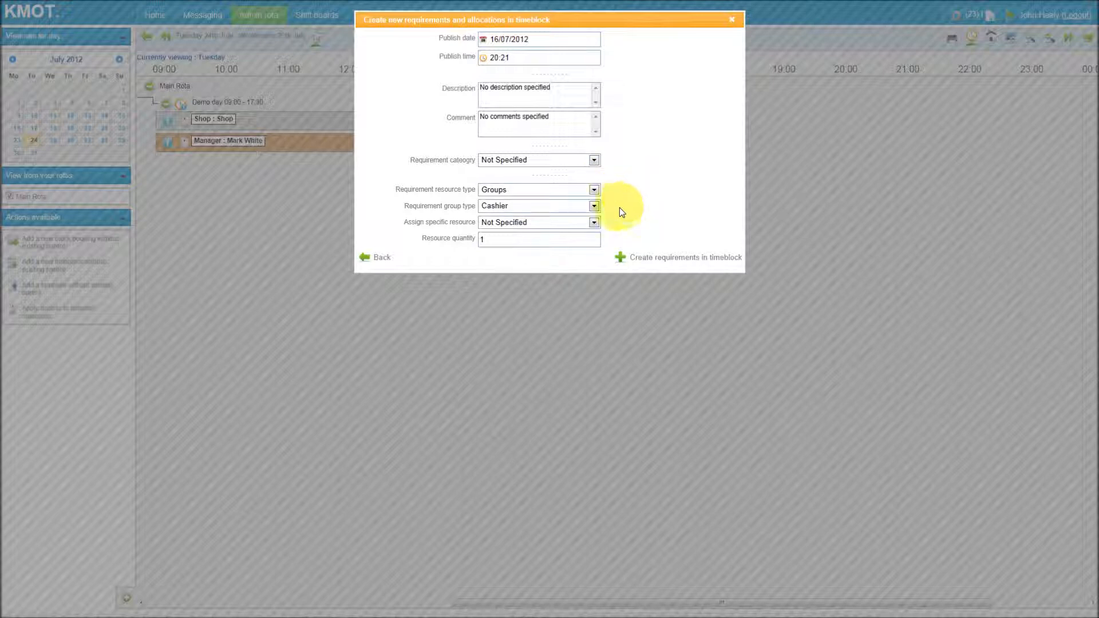
left_click(594, 206)
left_click(582, 217)
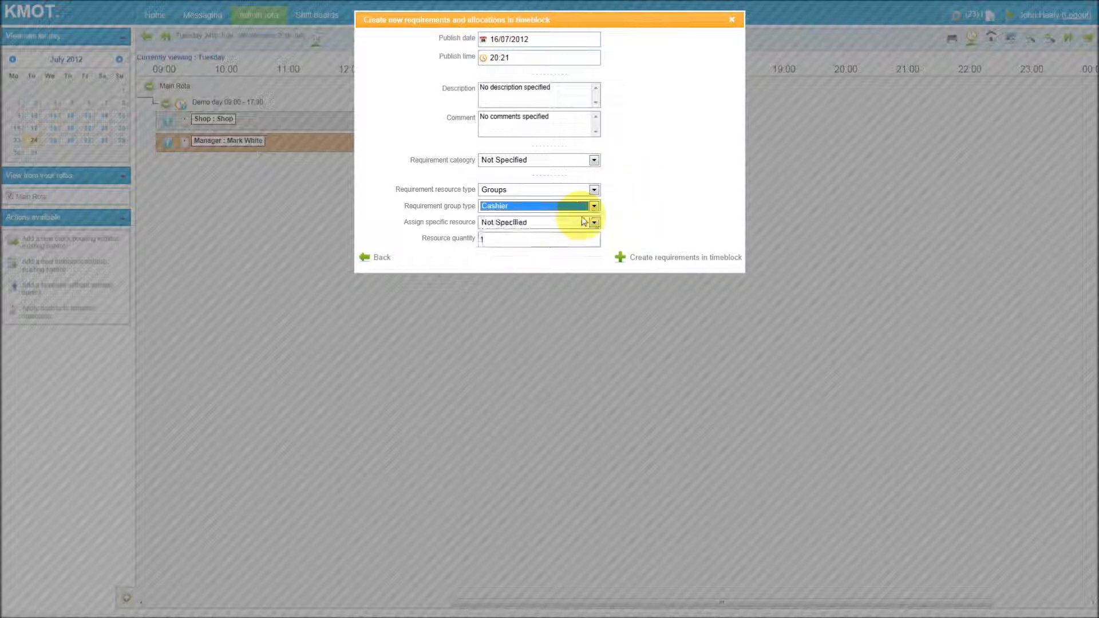
left_click(619, 210)
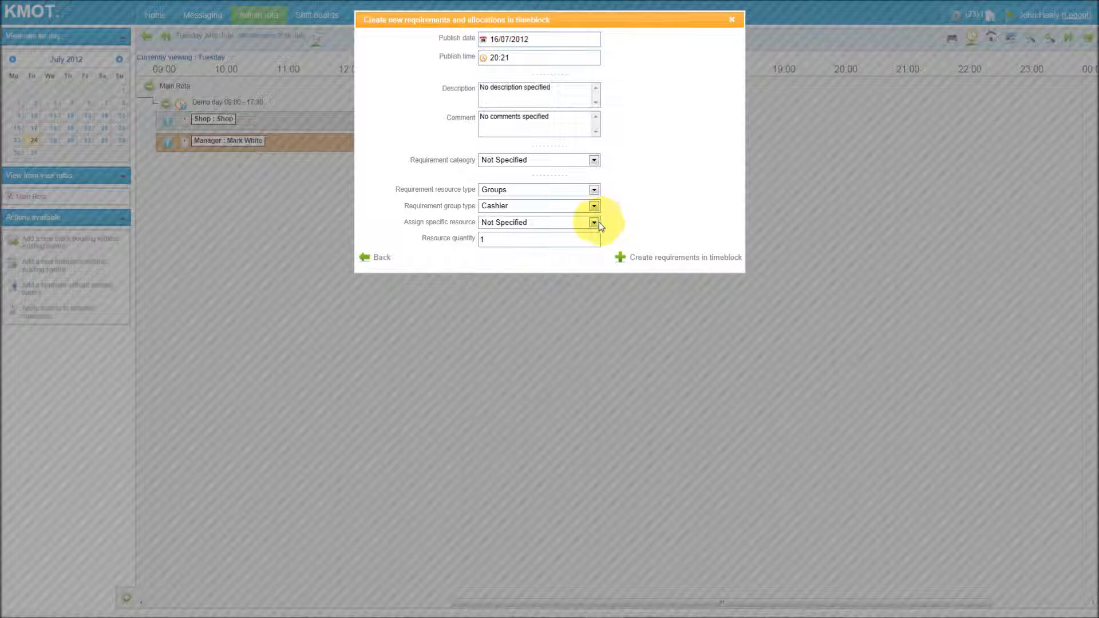
left_click(594, 223)
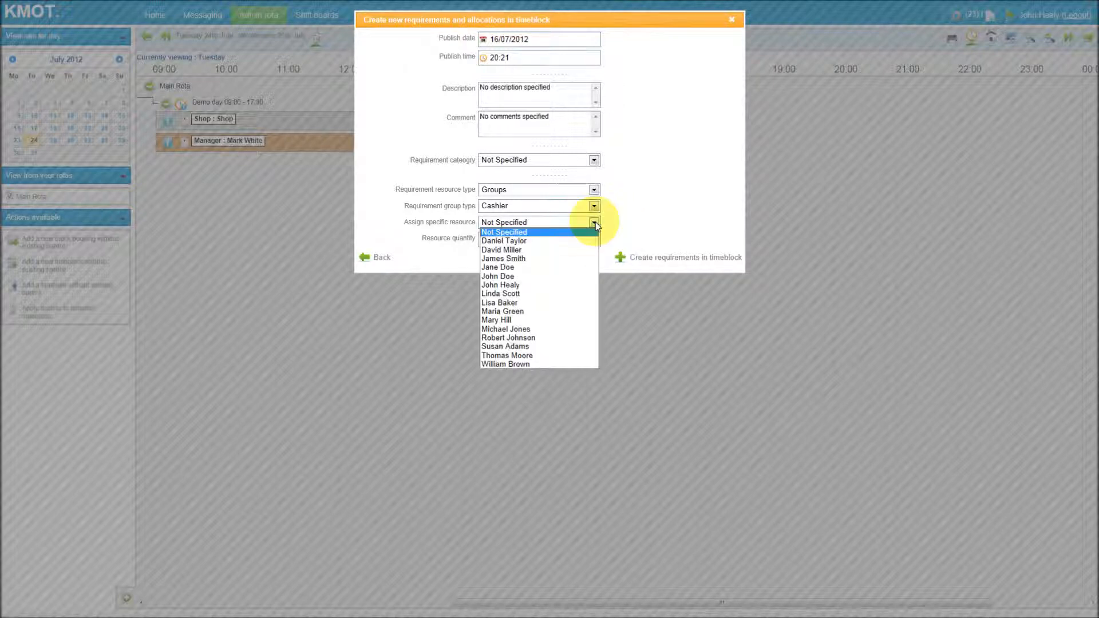
left_click(566, 236)
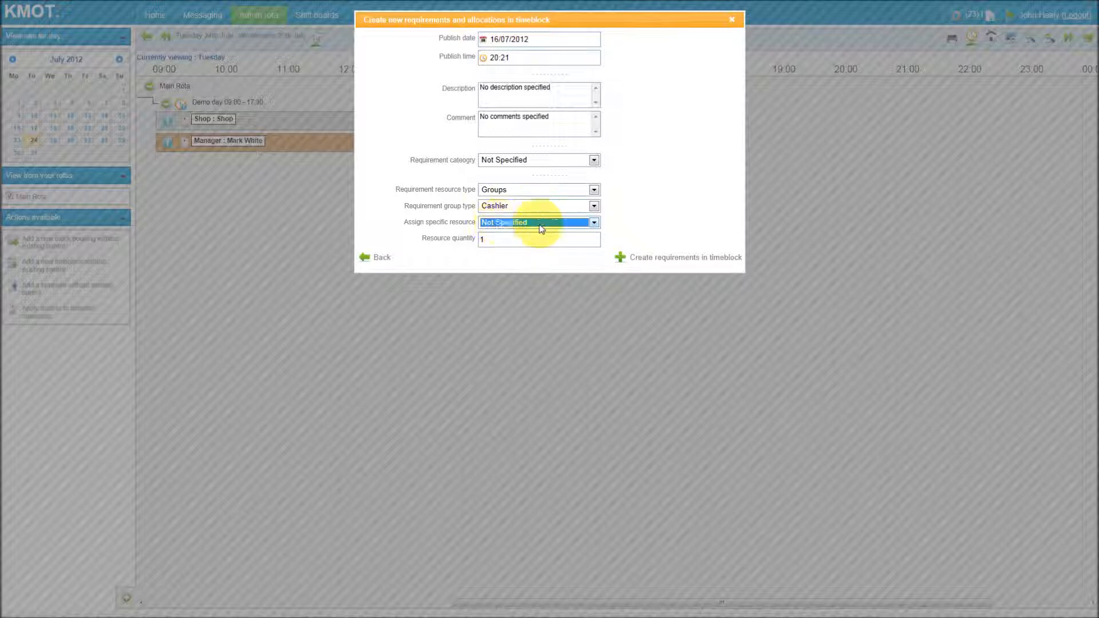
left_click(620, 228)
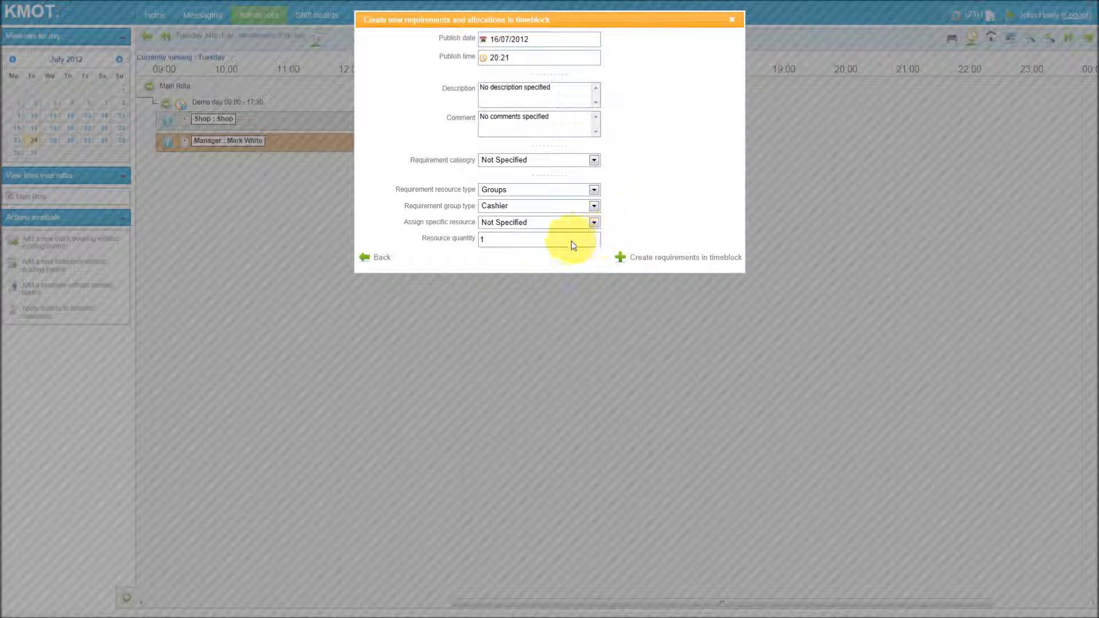
key("BackSpace")
type("2")
left_click(661, 261)
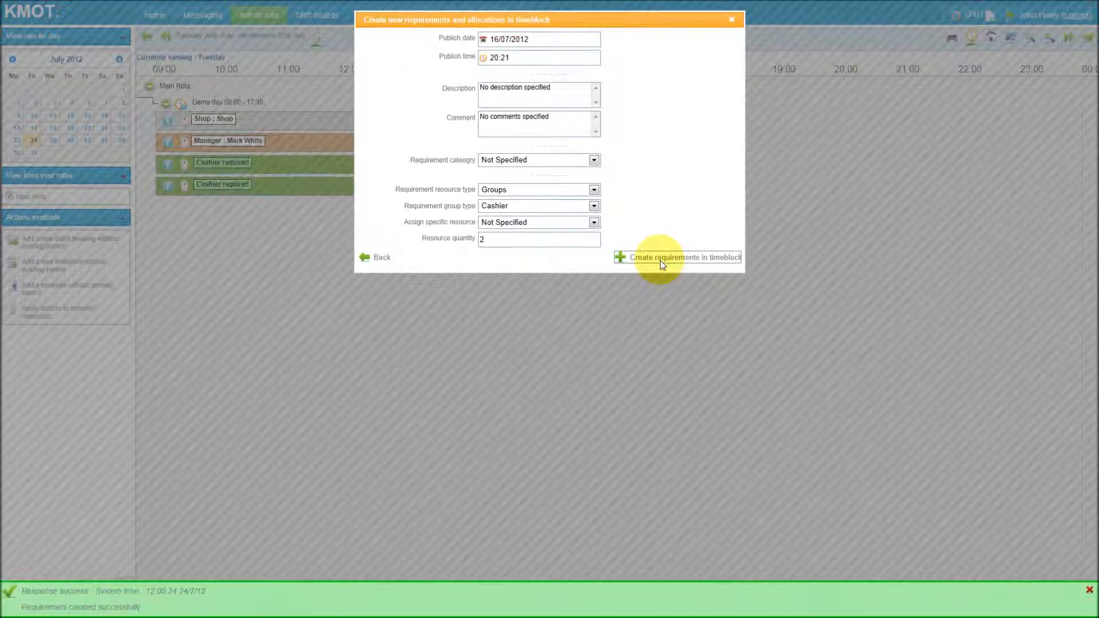
left_click(731, 19)
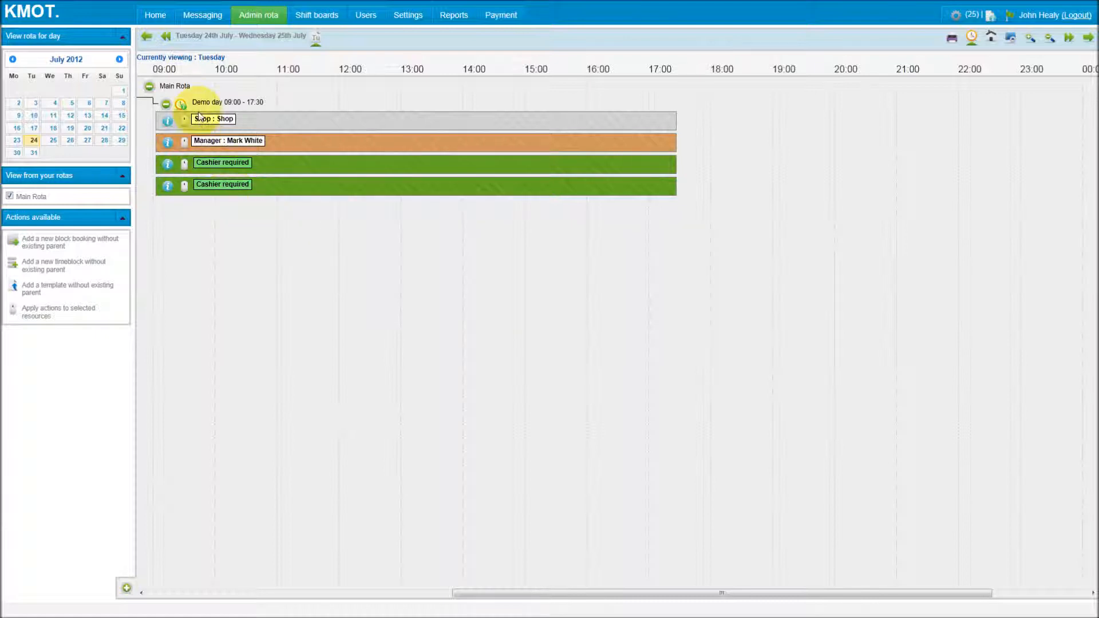
Create a child timeblock inside Demo day running from 10:00 to 14:00.
left_click(181, 102)
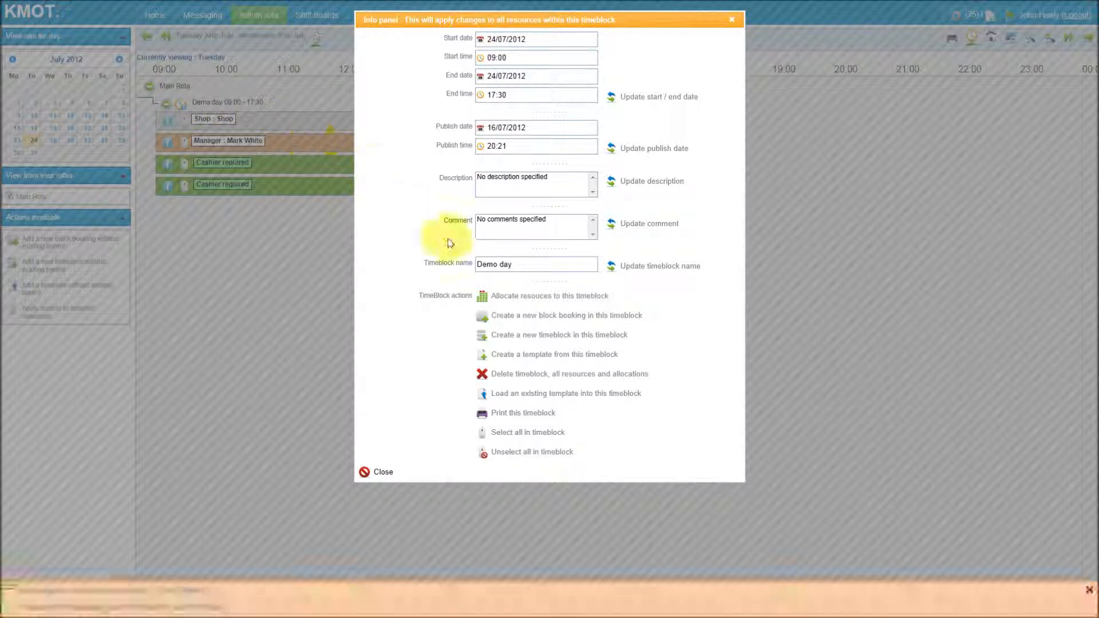
left_click(525, 335)
left_click(524, 59)
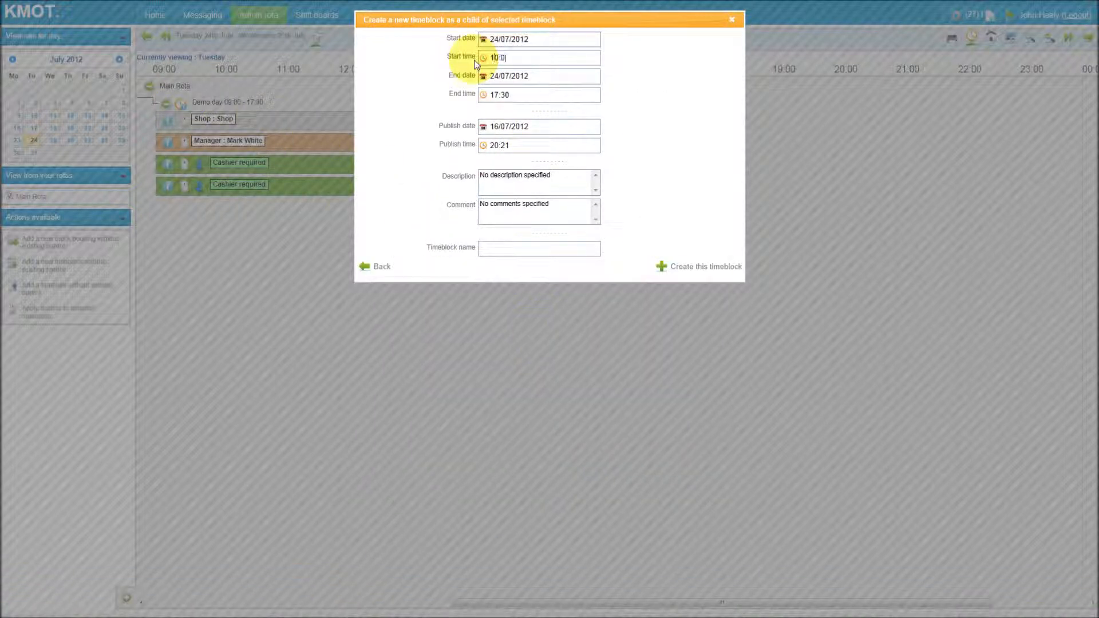
left_click(483, 96)
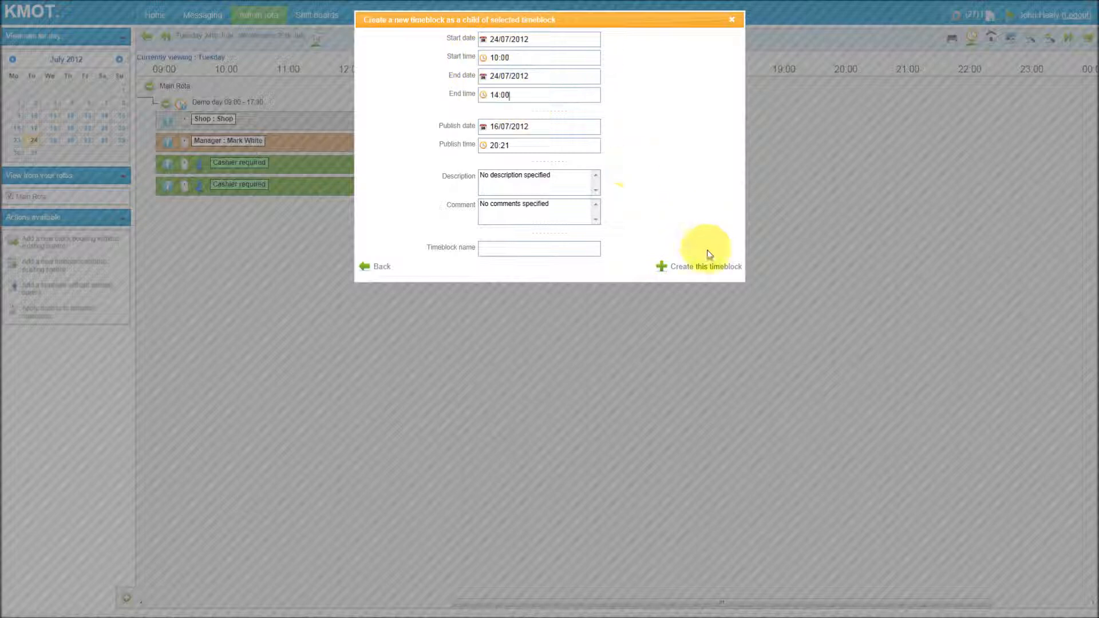
left_click(690, 269)
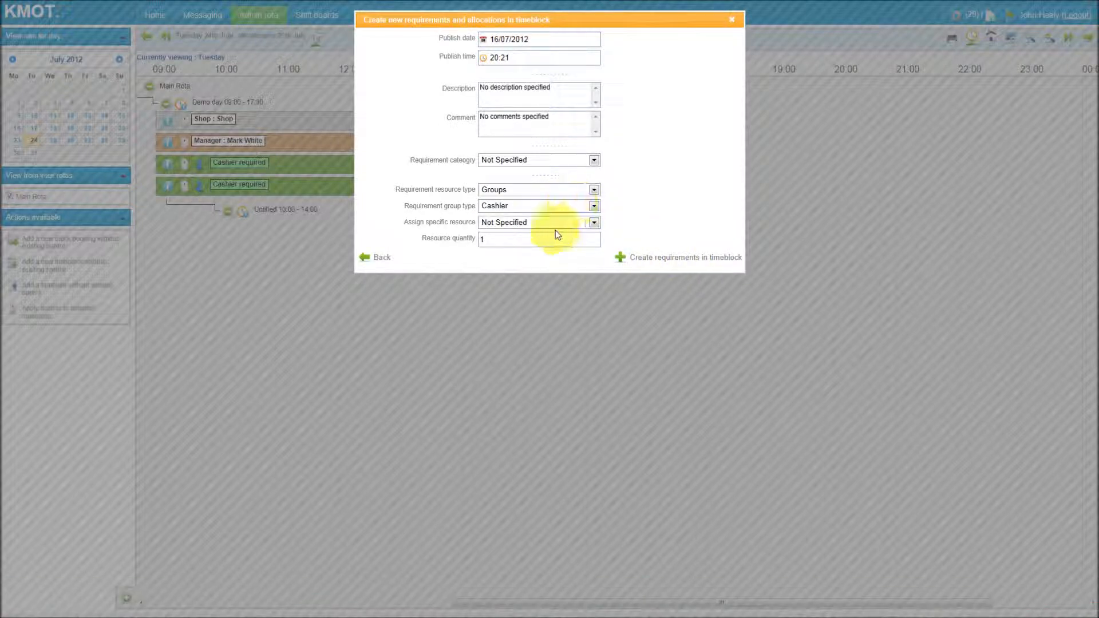
Add a requirement for 2 Cashiers to the 10:00–14:00 child timeblock and close the dialog.
left_click(492, 240)
type("2")
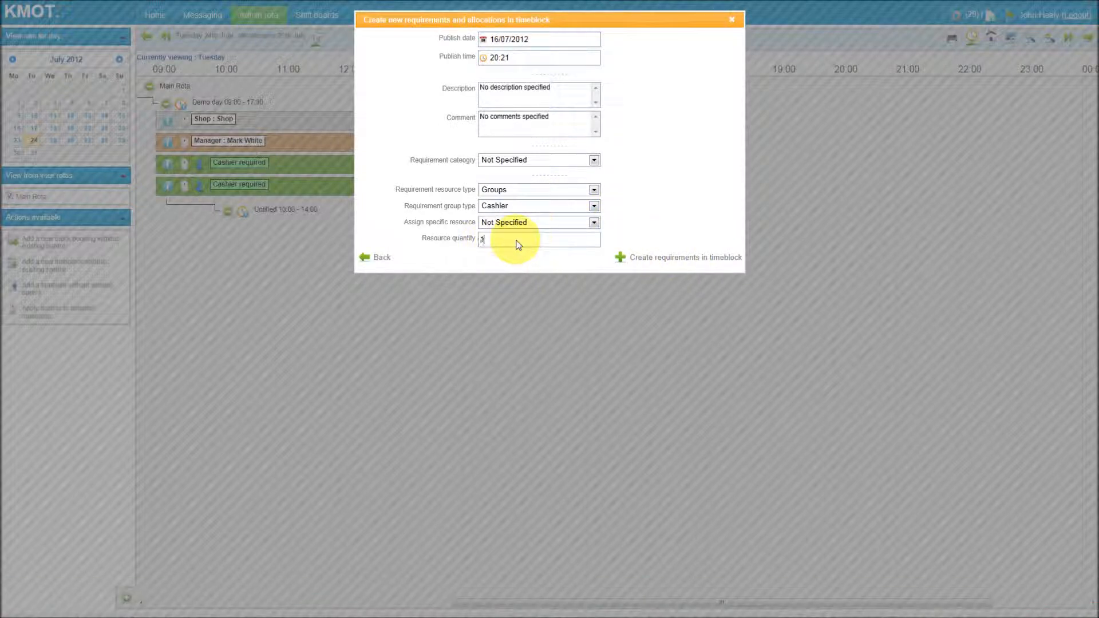
left_click(668, 252)
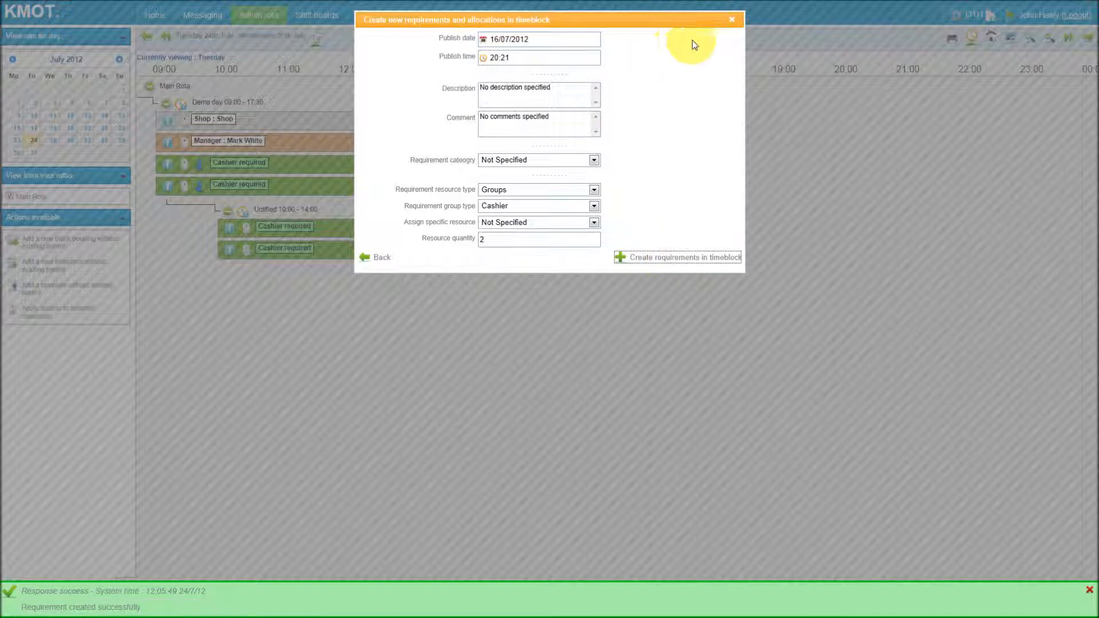
left_click(731, 20)
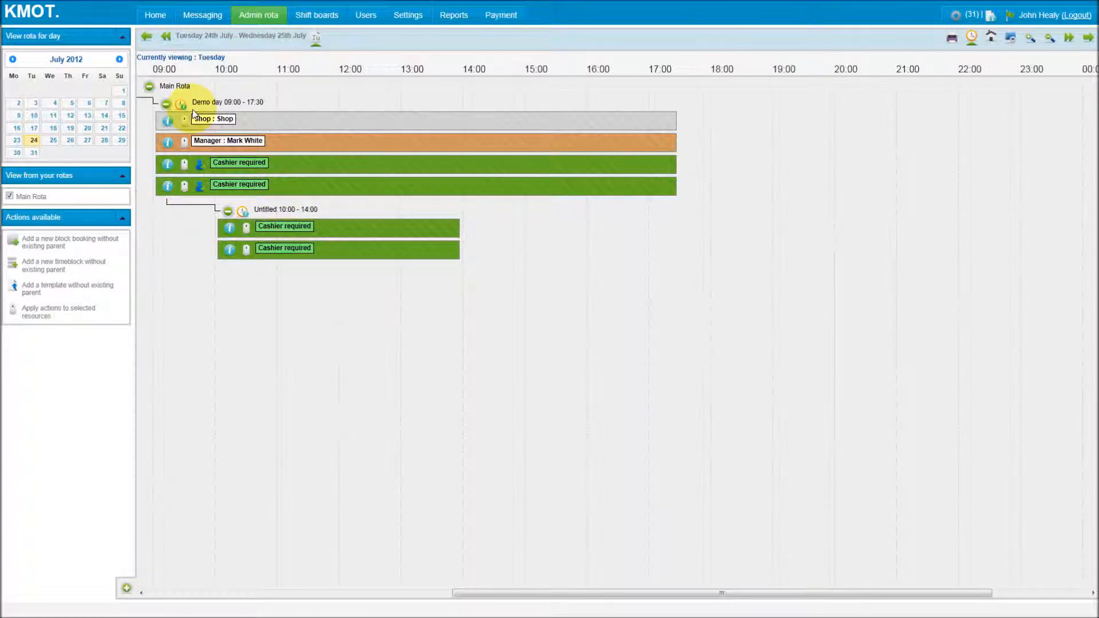
Create another child timeblock inside Demo day running from 11:00 to 15:00.
left_click(181, 103)
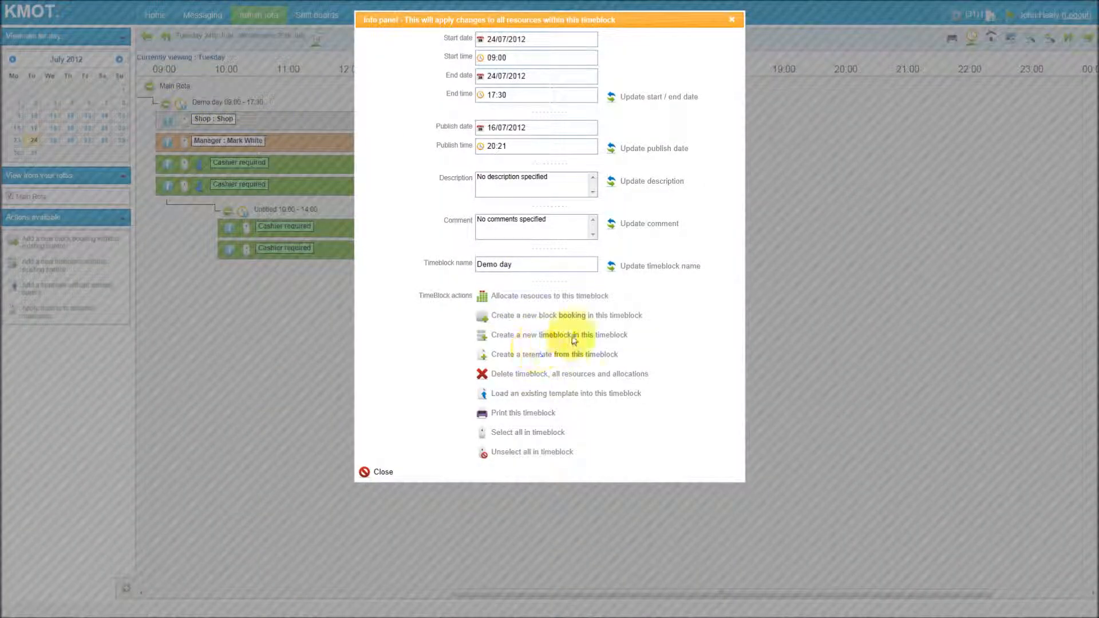
left_click(574, 340)
left_click_drag(510, 57, 473, 62)
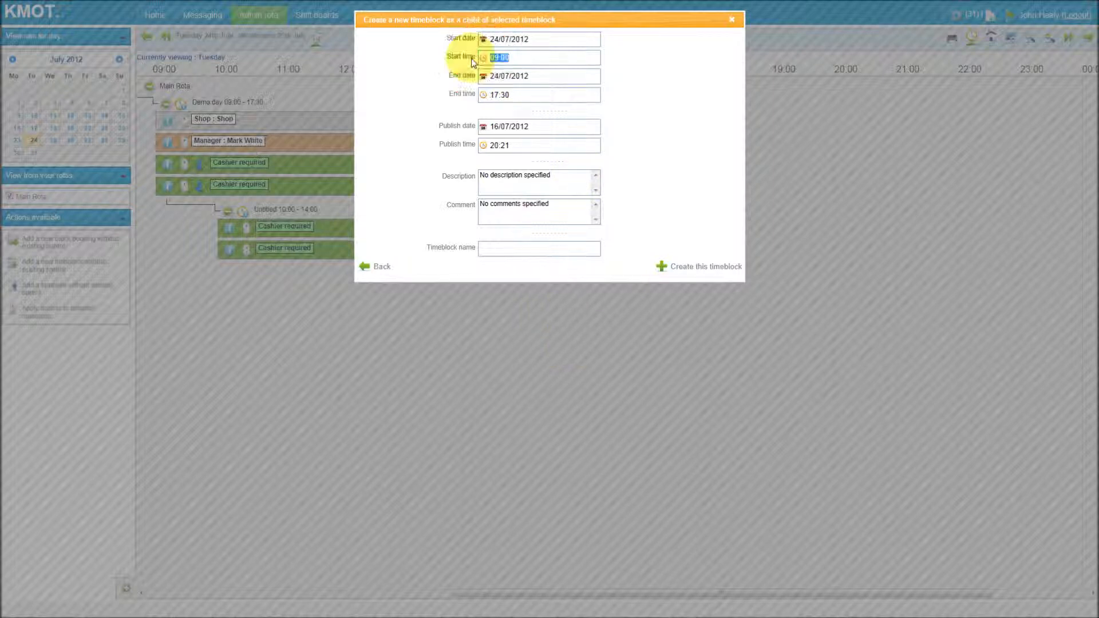
type("11:00")
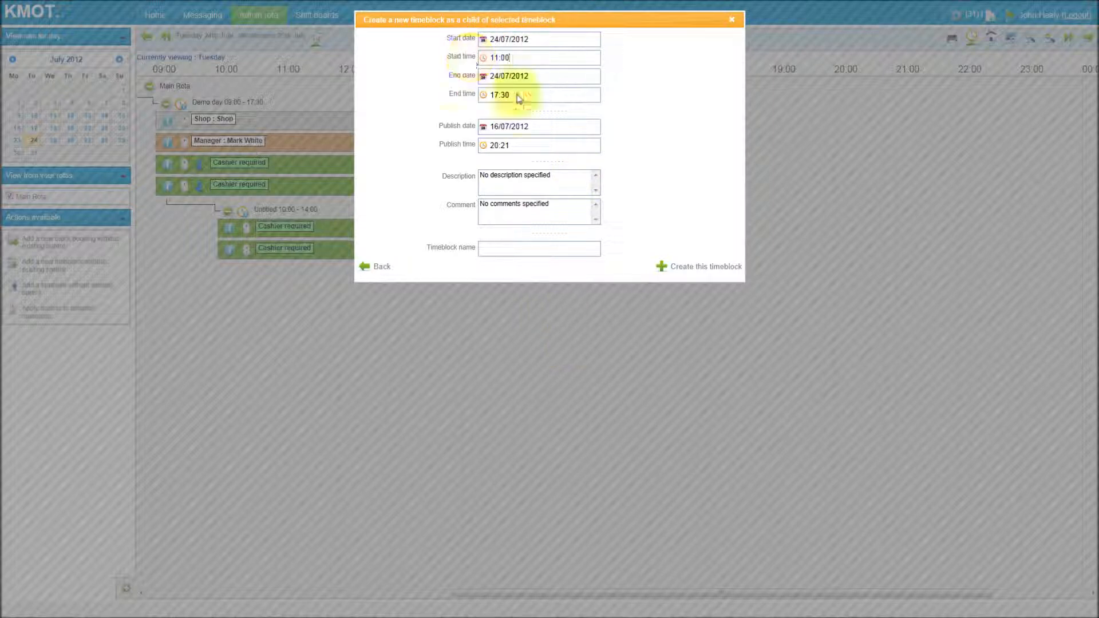
left_click_drag(518, 98, 438, 95)
type("15:00")
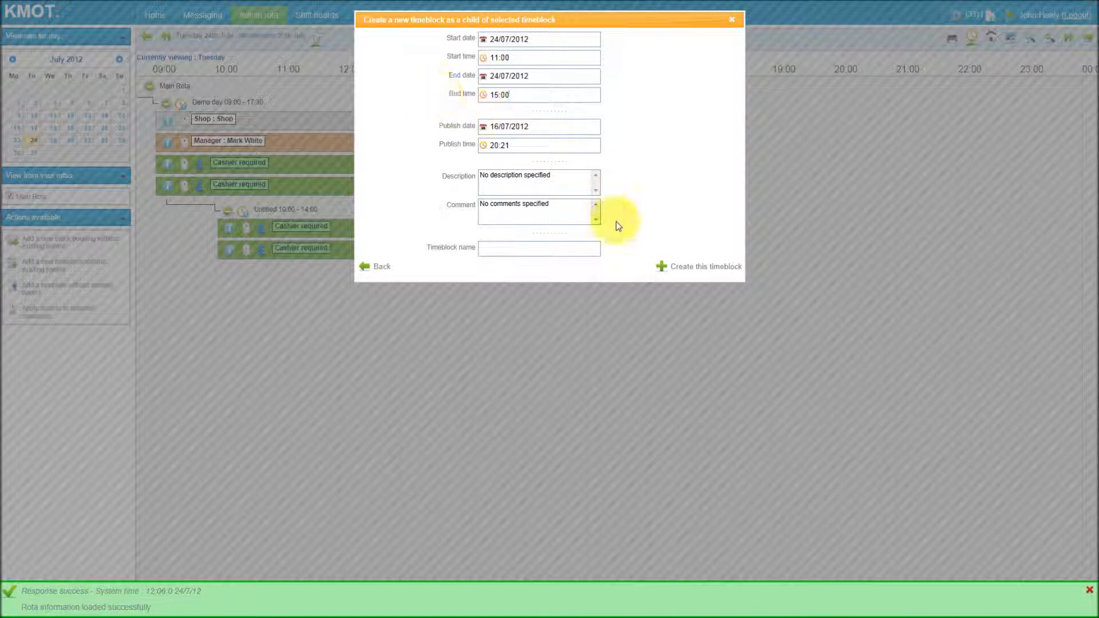
left_click(689, 267)
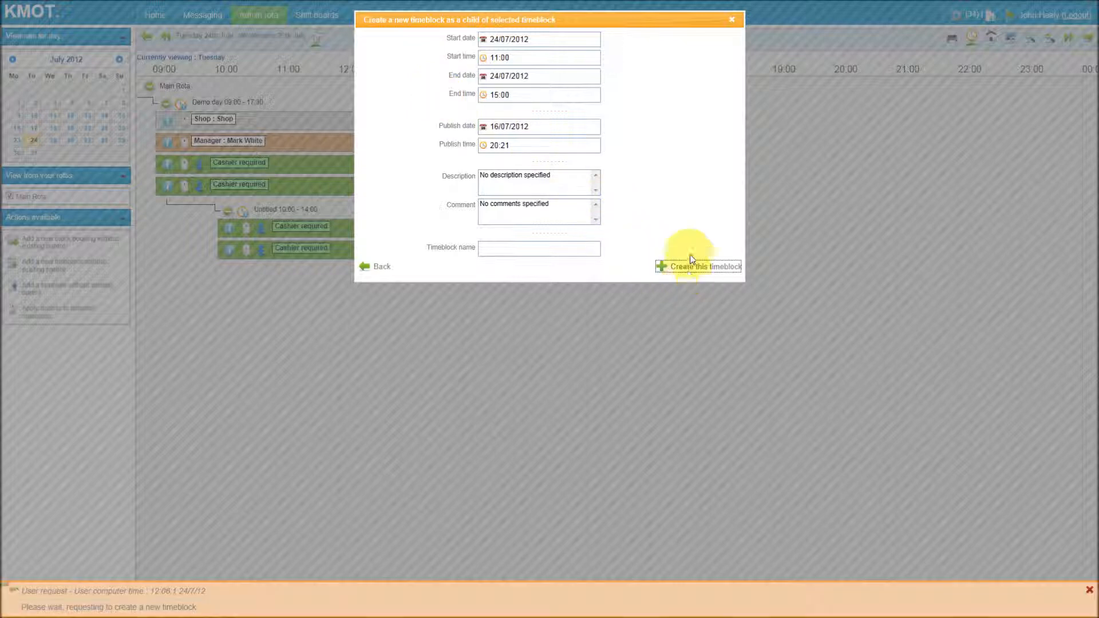
Add a requirement for 1 Team leader to the 11:00–15:00 timeblock.
left_click(592, 207)
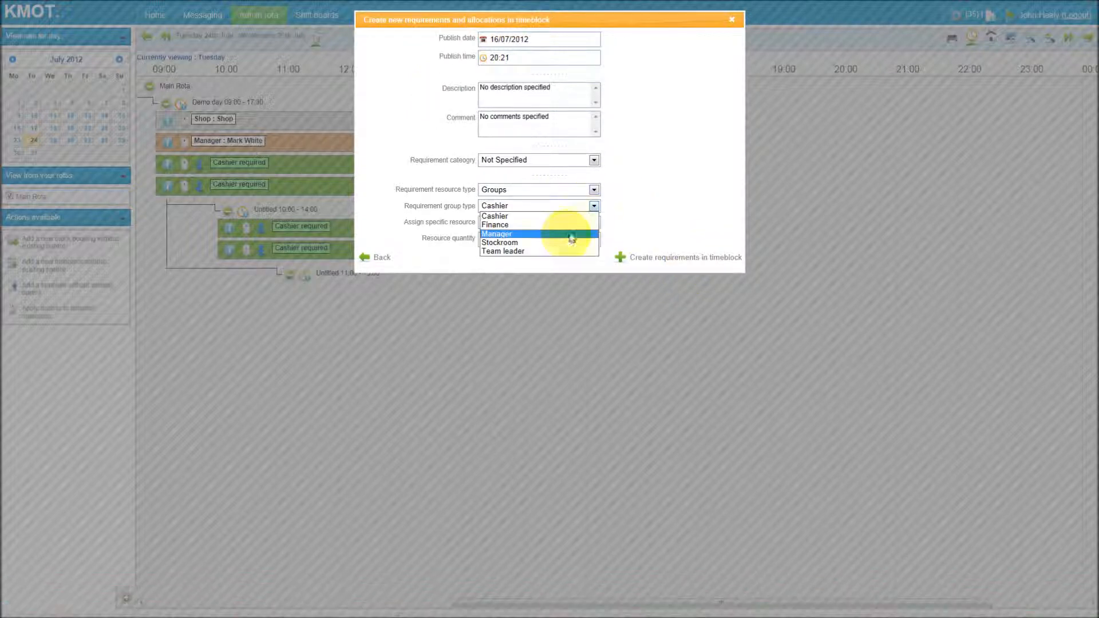
left_click(555, 251)
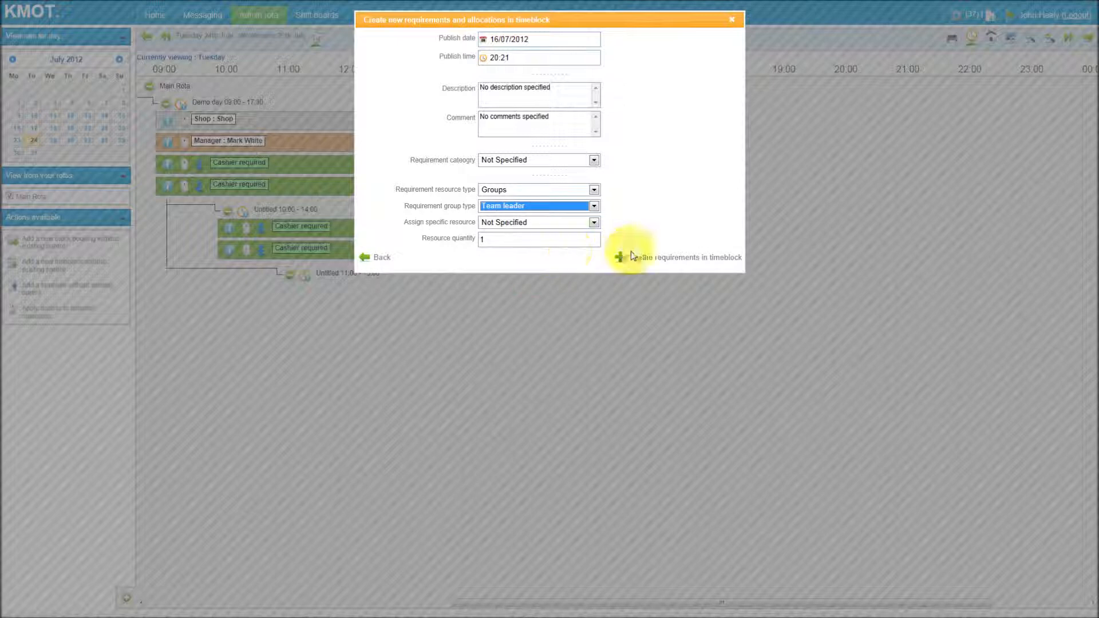
left_click(657, 257)
Add a requirement for 2 Cashiers to the same timeblock and close the dialog.
left_click(568, 206)
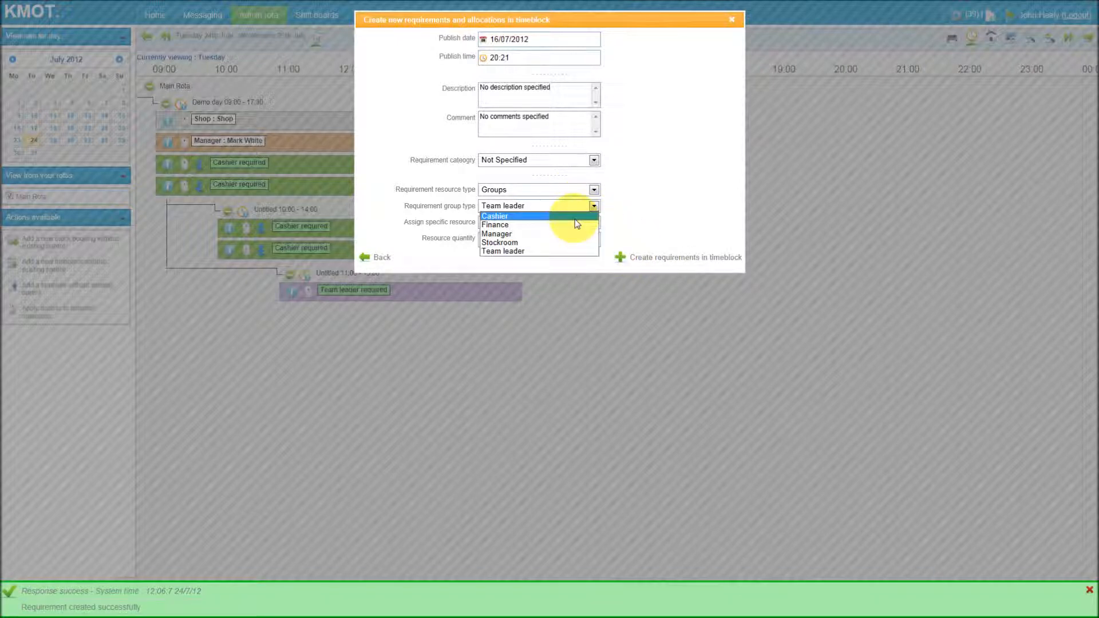
left_click(567, 214)
double_click(482, 239)
type("2")
left_click(661, 257)
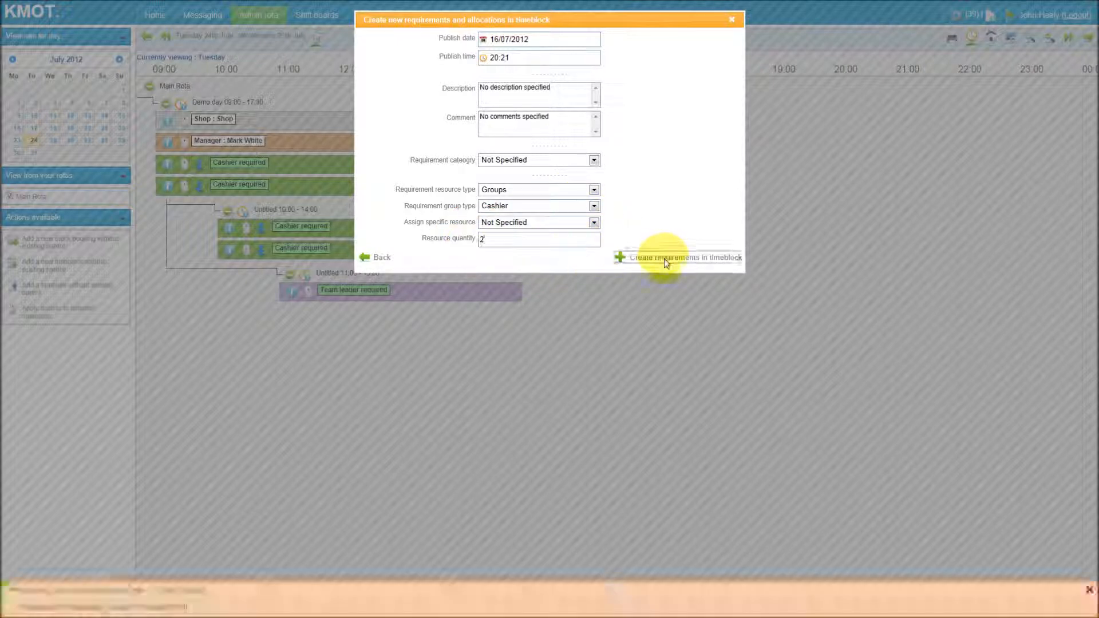
left_click(731, 19)
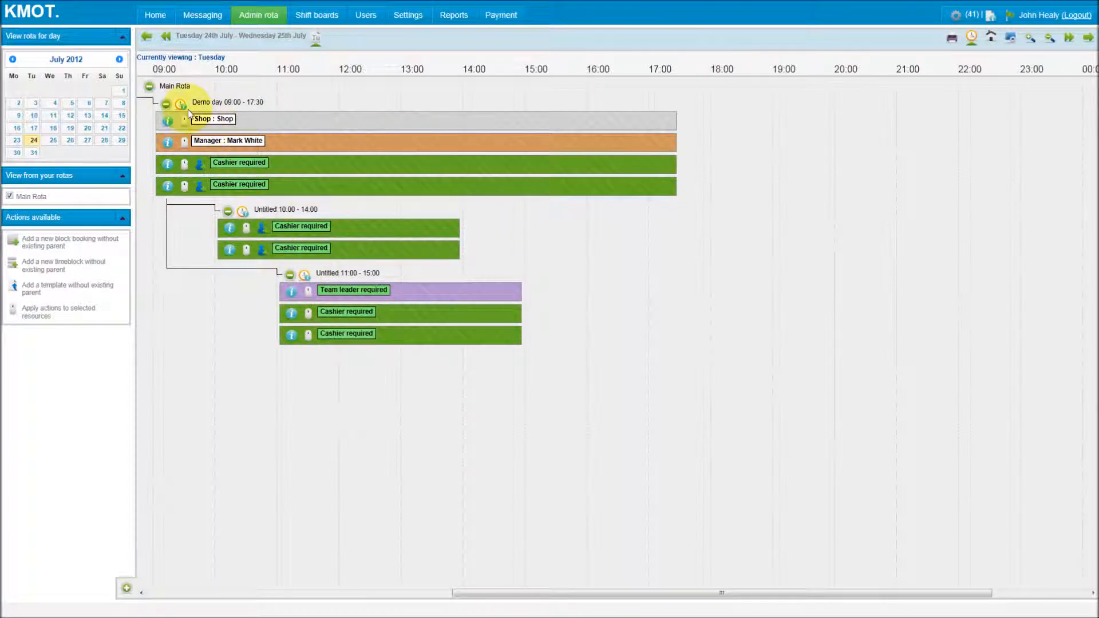
Create a third child timeblock inside Demo day from 14:00 to 17:30.
left_click(183, 106)
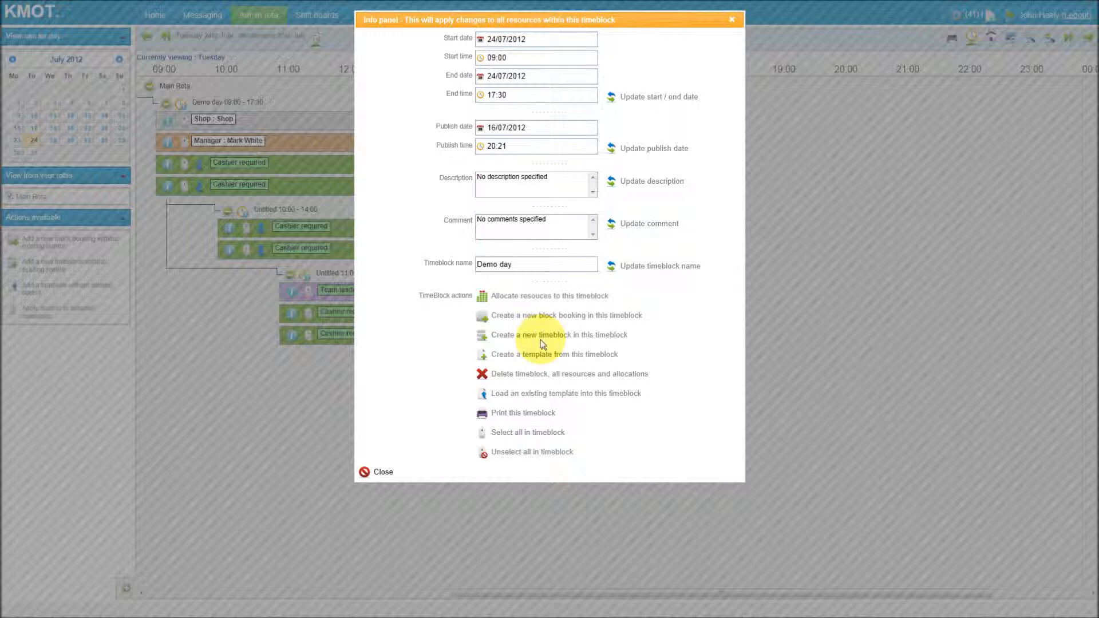
left_click(535, 326)
left_click(480, 59)
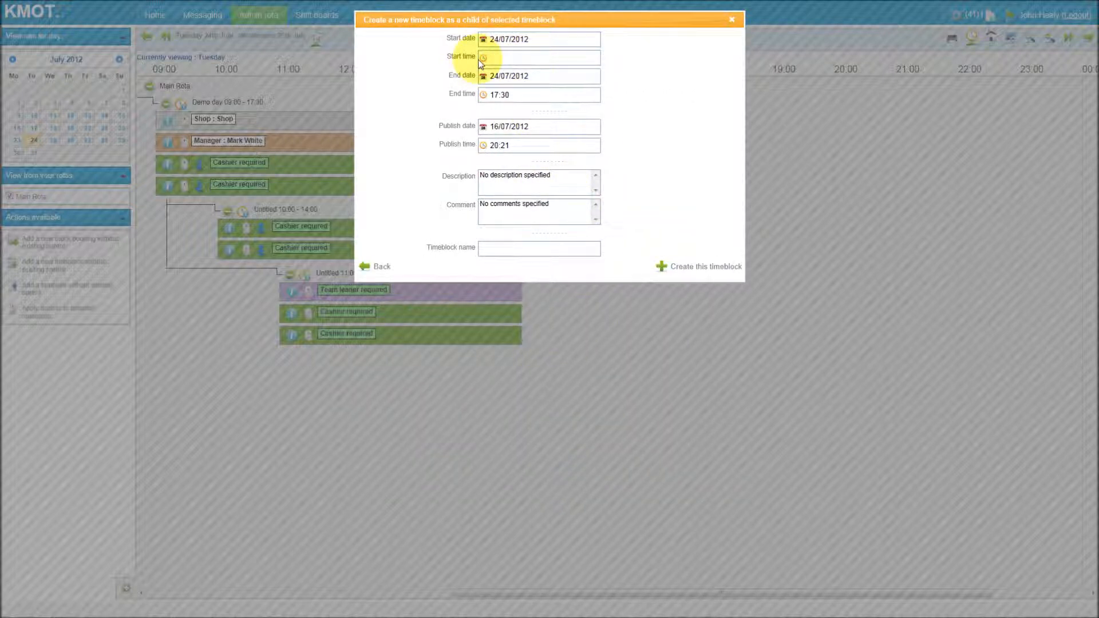
type("14:00")
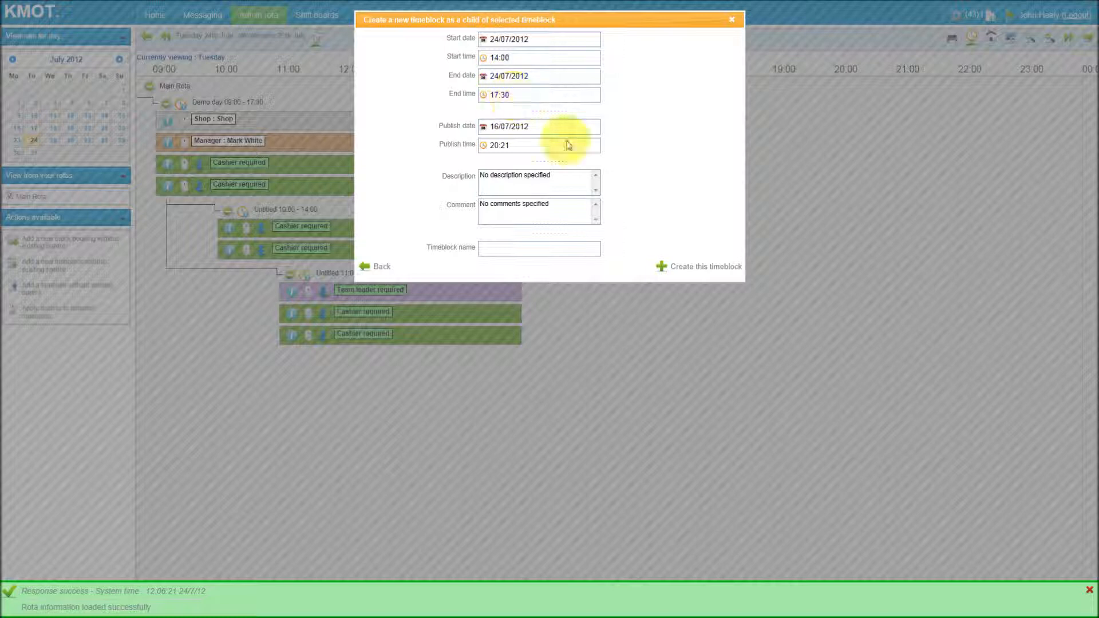
left_click(708, 267)
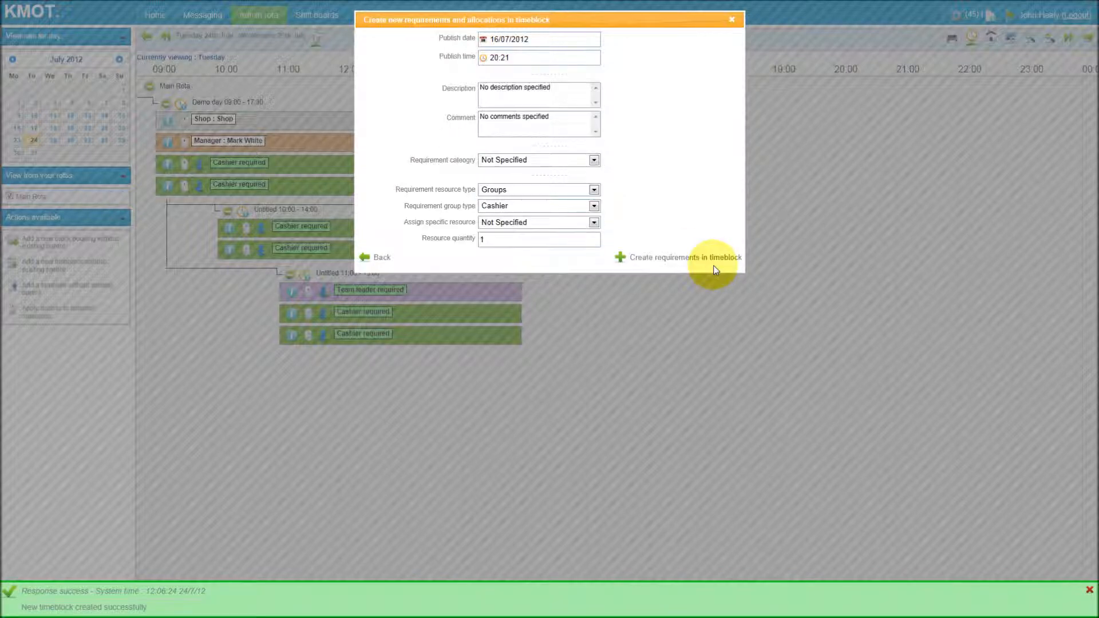
Add a requirement for 2 Cashiers to the 14:00–17:30 timeblock and close the dialog.
left_click_drag(528, 240, 466, 238)
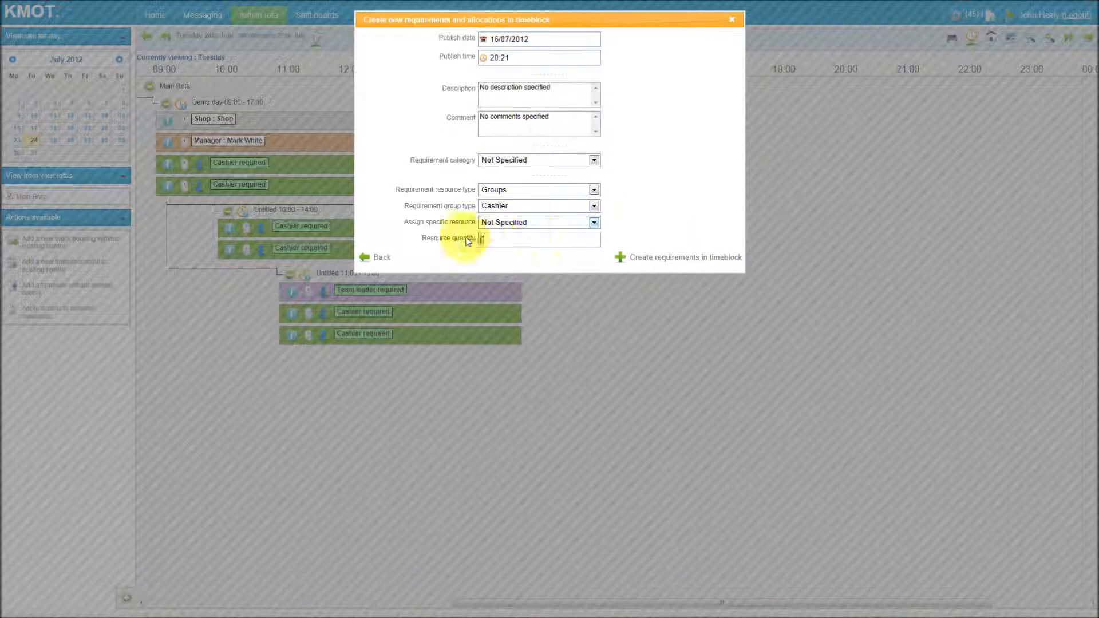
type("2")
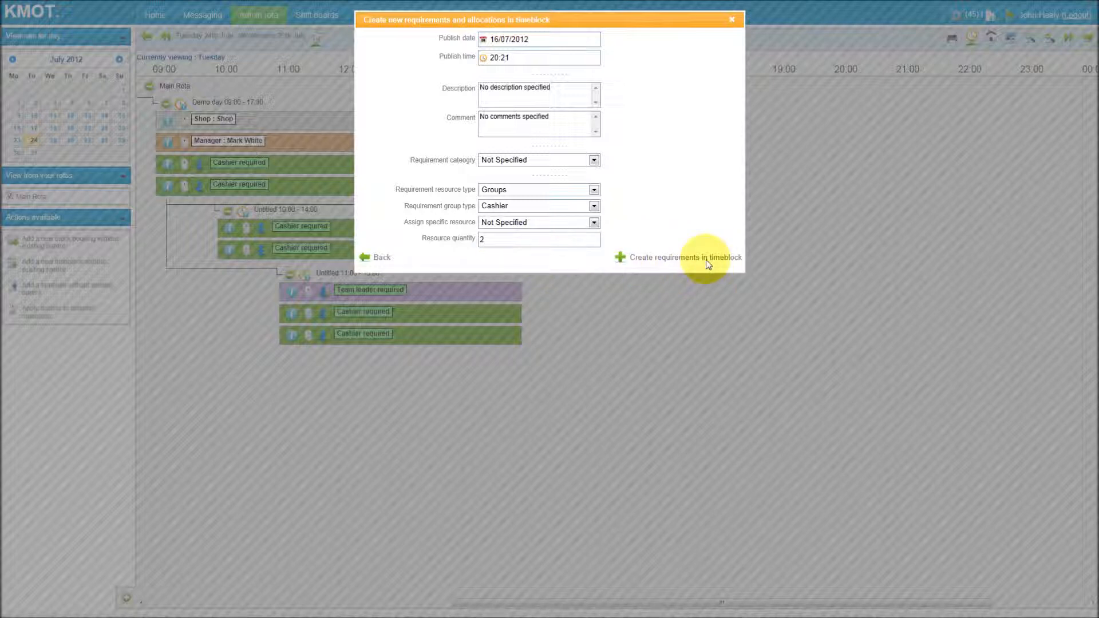
left_click(708, 265)
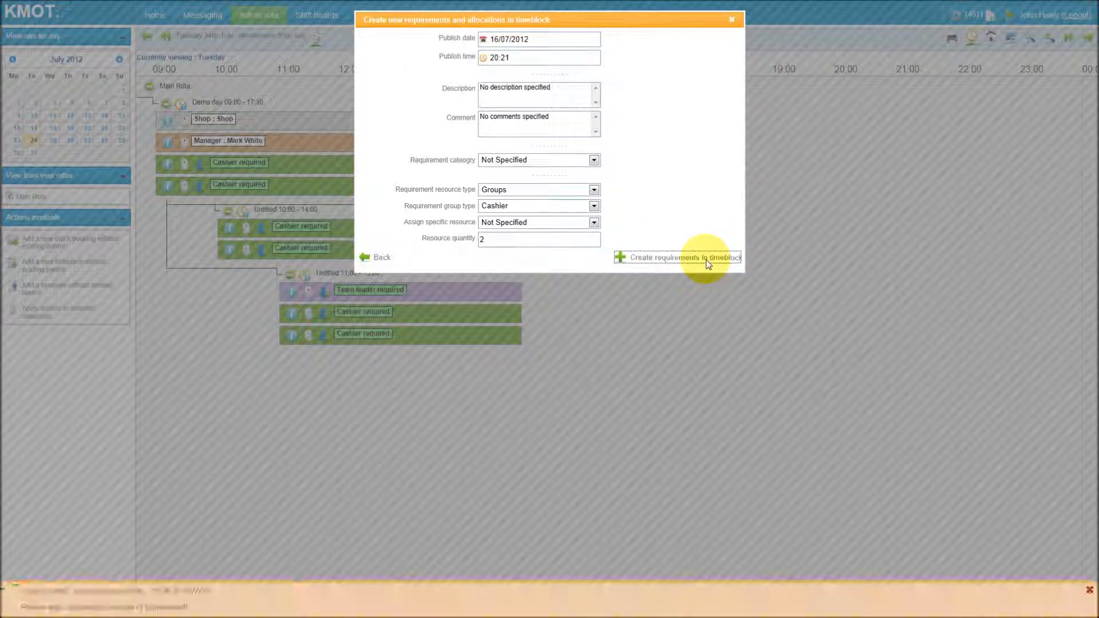
left_click(731, 20)
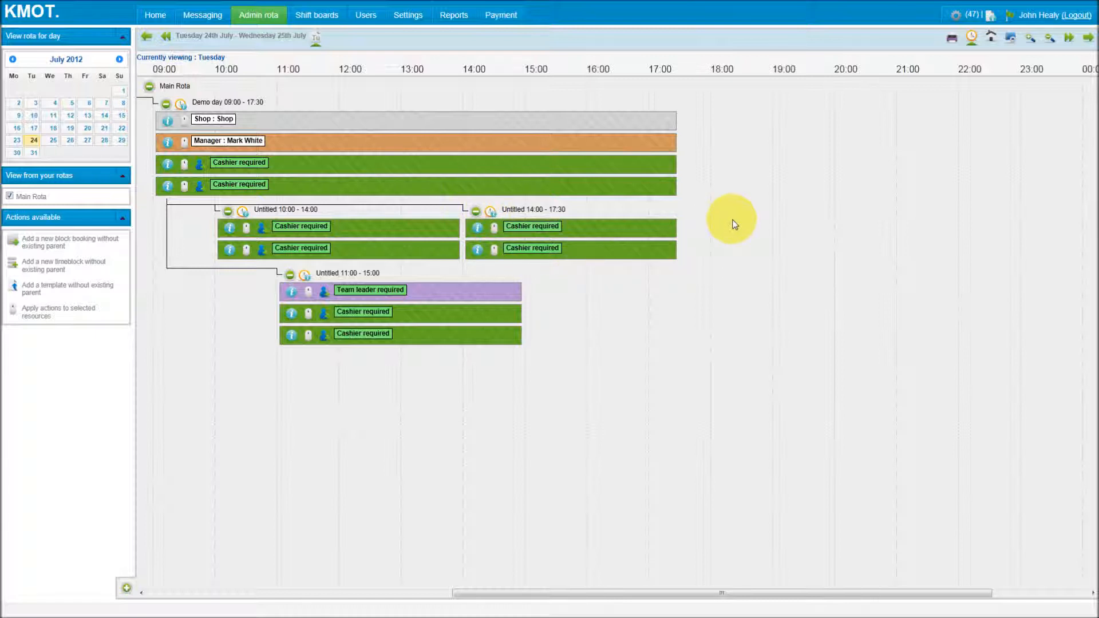
Switch the rota display to group requirements by location.
left_click(992, 36)
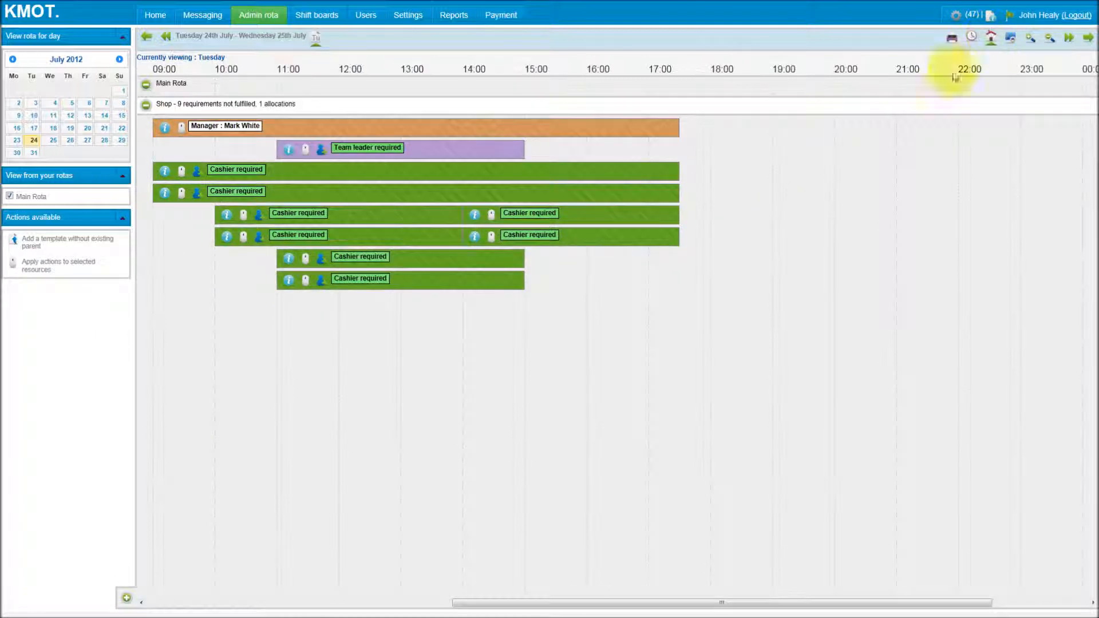